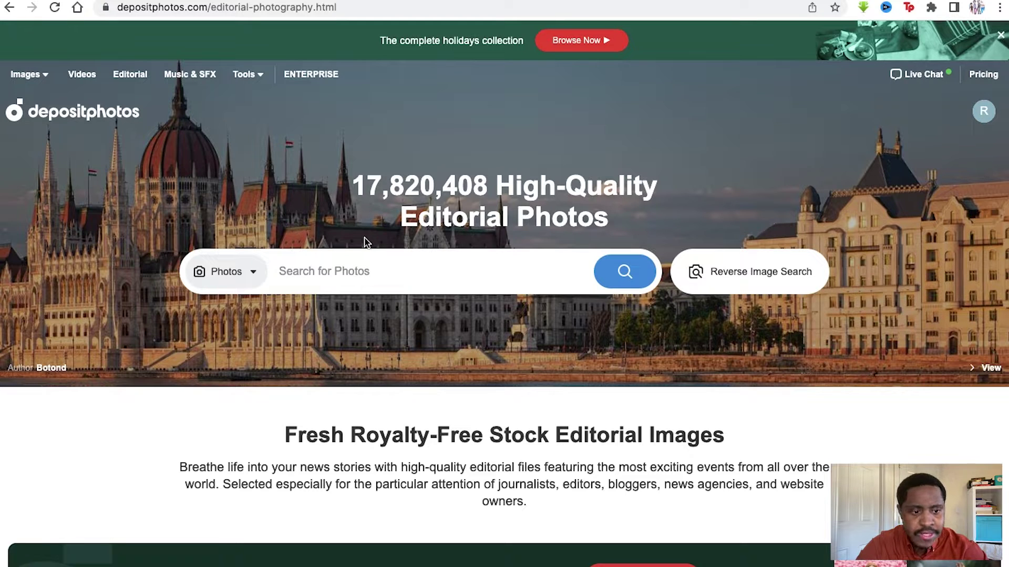
- Search Depositphotos photos for 'money bank'
scroll(468, 239, "down", 5)
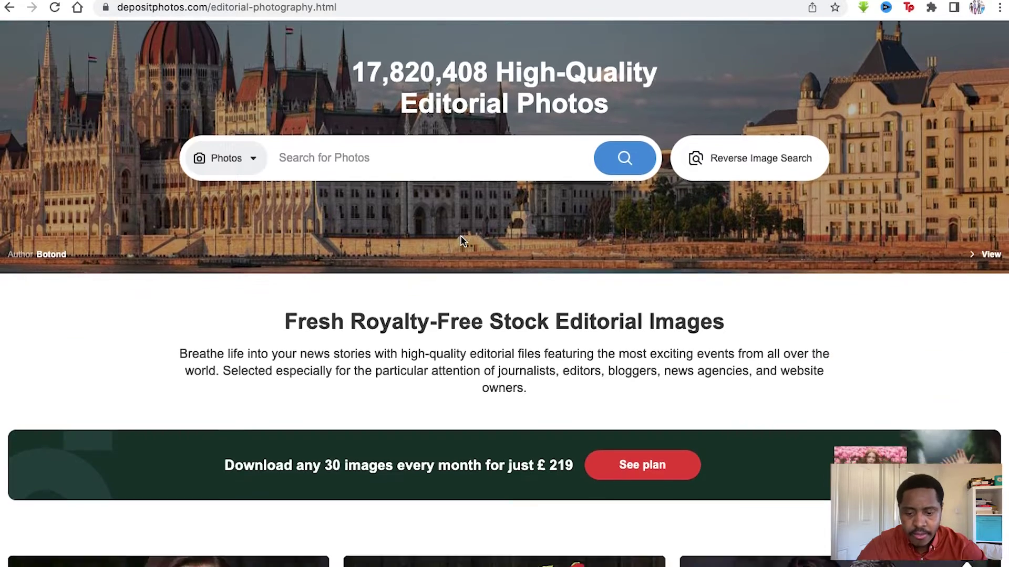
scroll(462, 237, "down", 9)
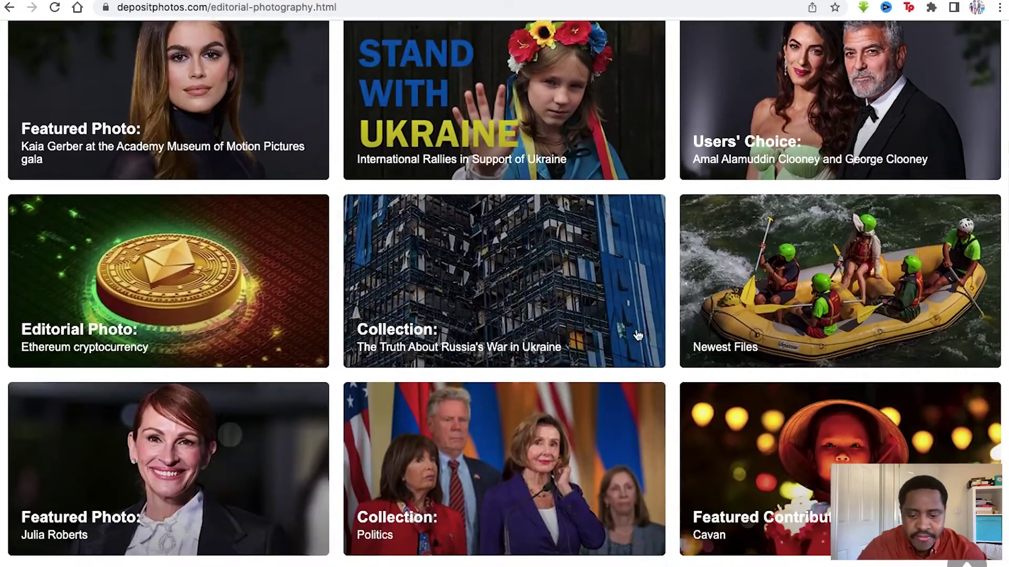
scroll(449, 251, "down", 10)
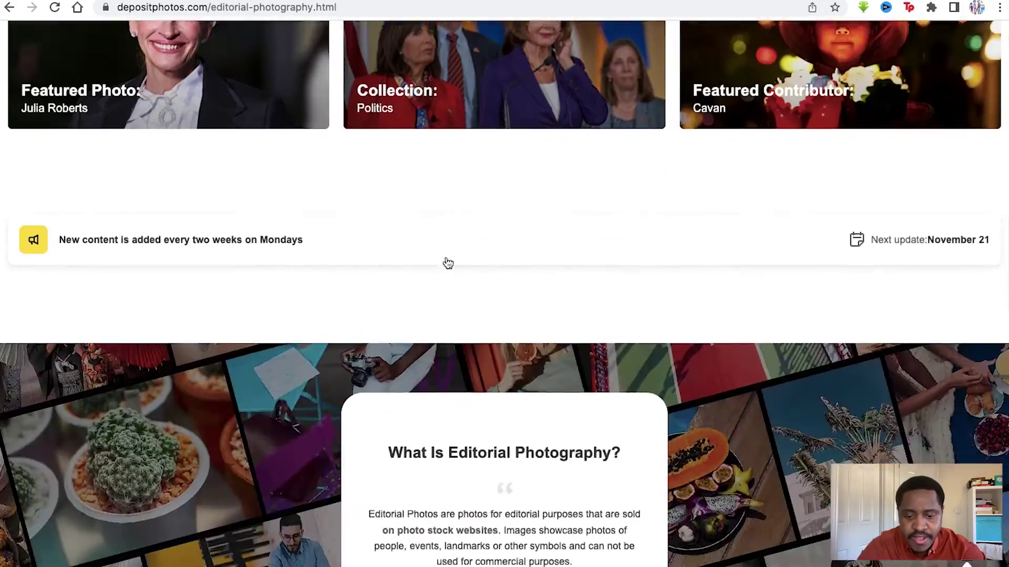
scroll(448, 261, "down", 7)
scroll(448, 261, "up", 6)
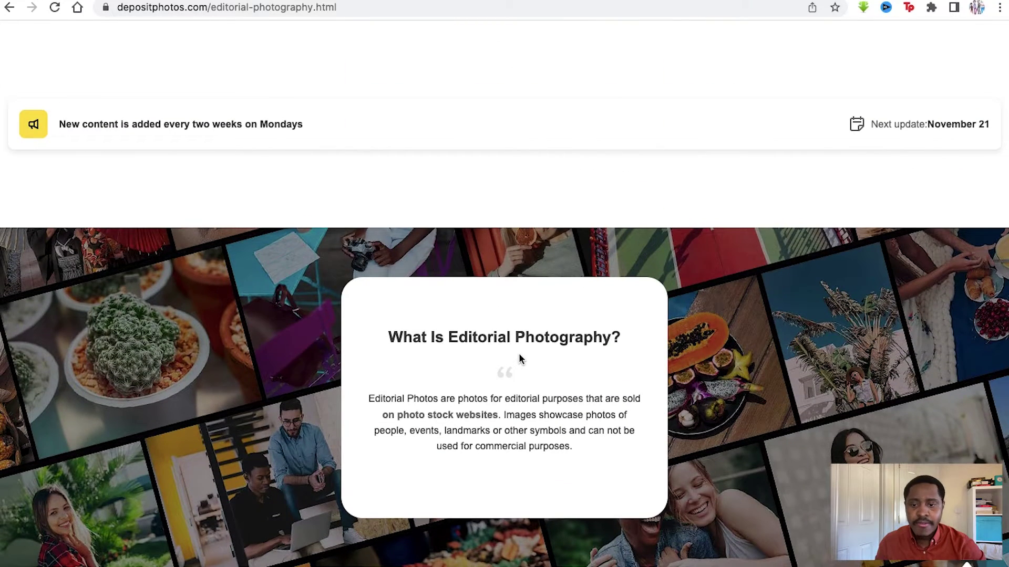
scroll(519, 357, "down", 15)
scroll(519, 357, "up", 3)
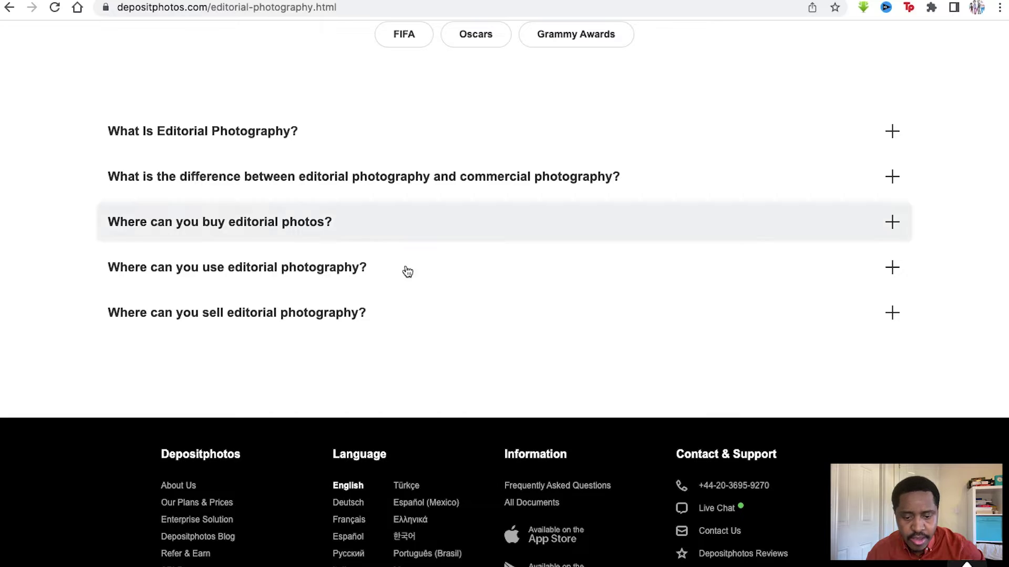
scroll(395, 246, "down", 2)
scroll(394, 247, "down", 1)
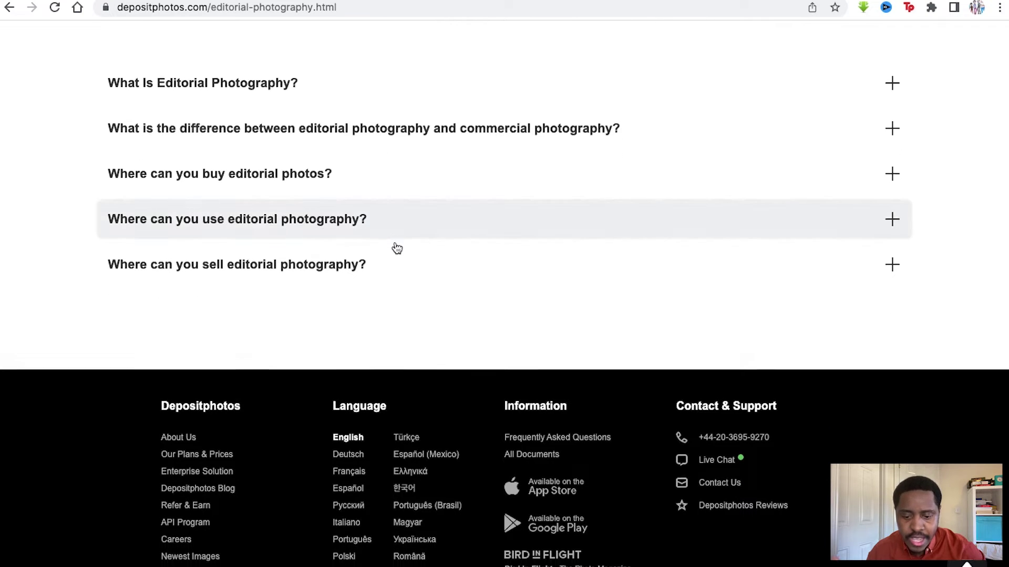
scroll(356, 473, "down", 1)
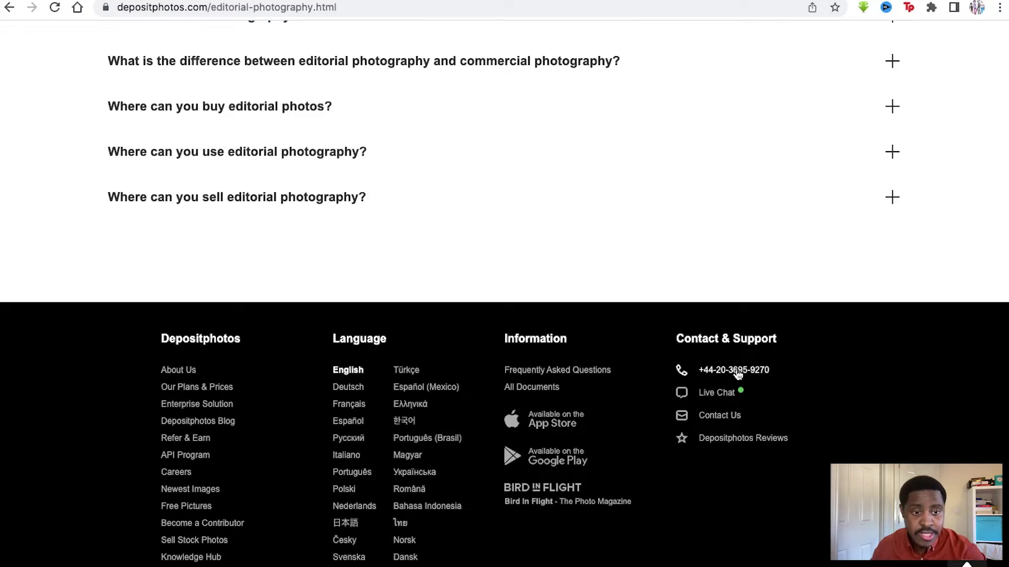
scroll(730, 365, "up", 15)
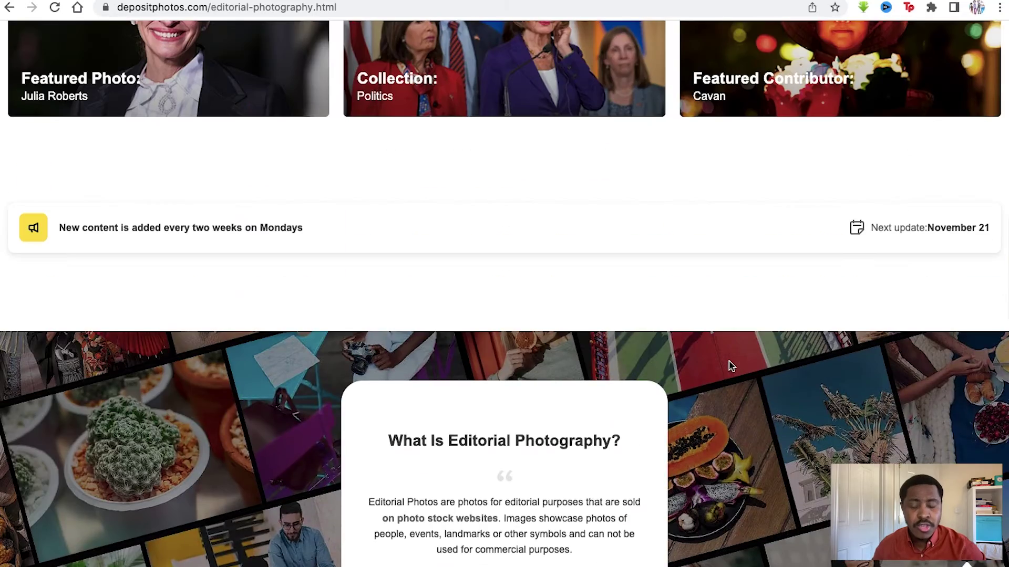
scroll(730, 363, "up", 8)
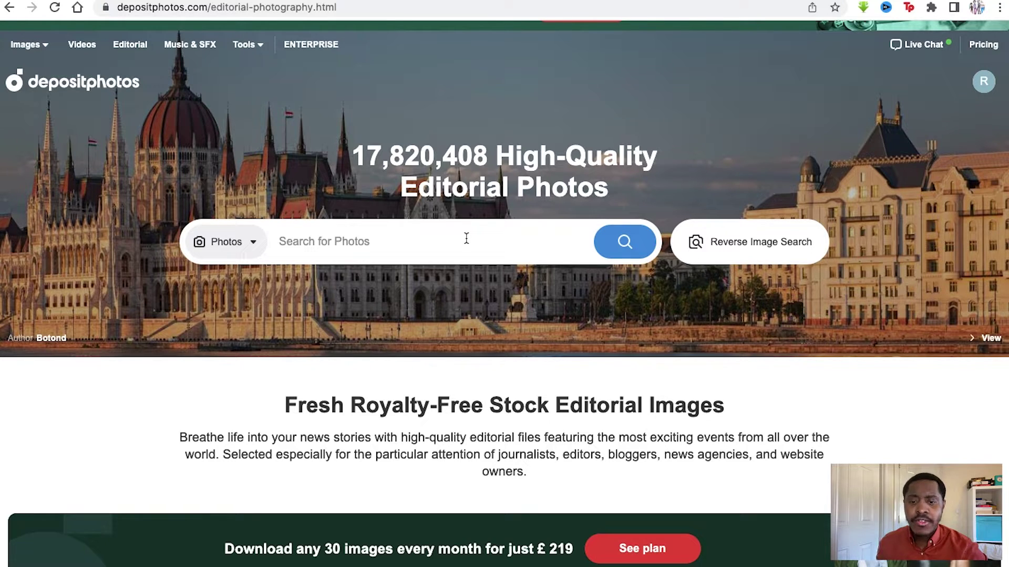
left_click(420, 238)
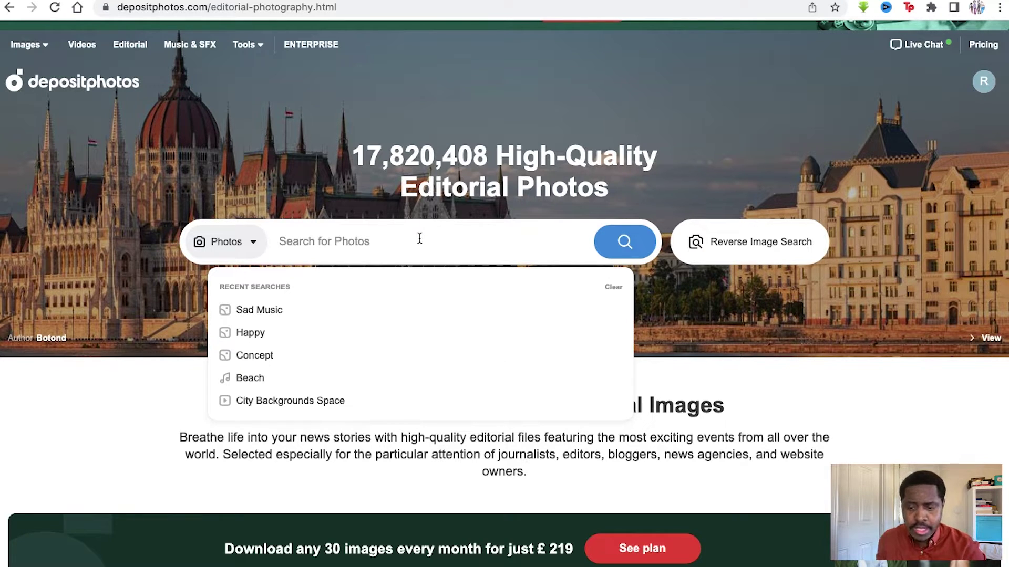
type("money")
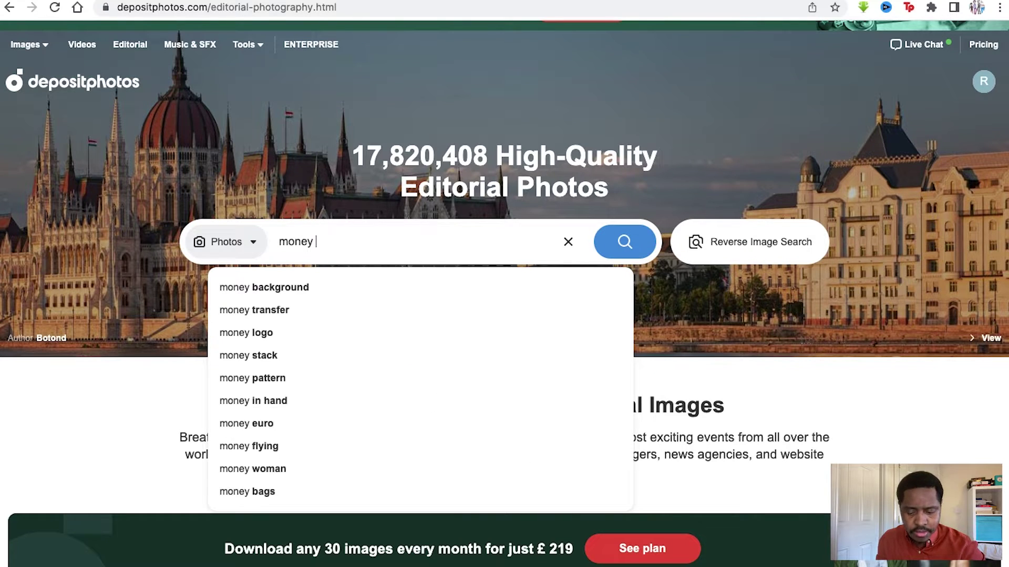
type(" bank")
left_click(633, 242)
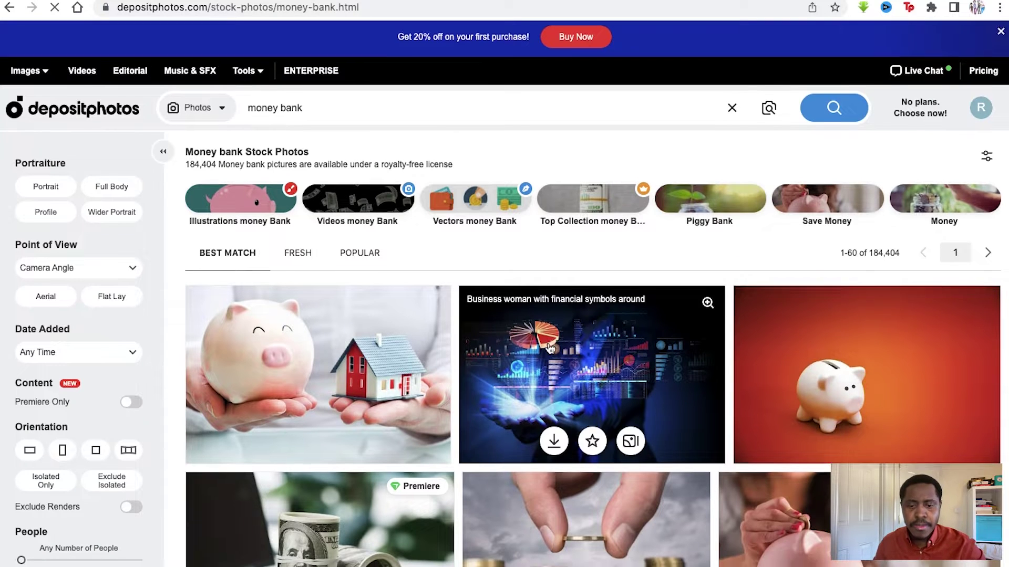
- Star the piggy bank and house photo to save it to favorites, then browse the results
scroll(518, 344, "down", 3)
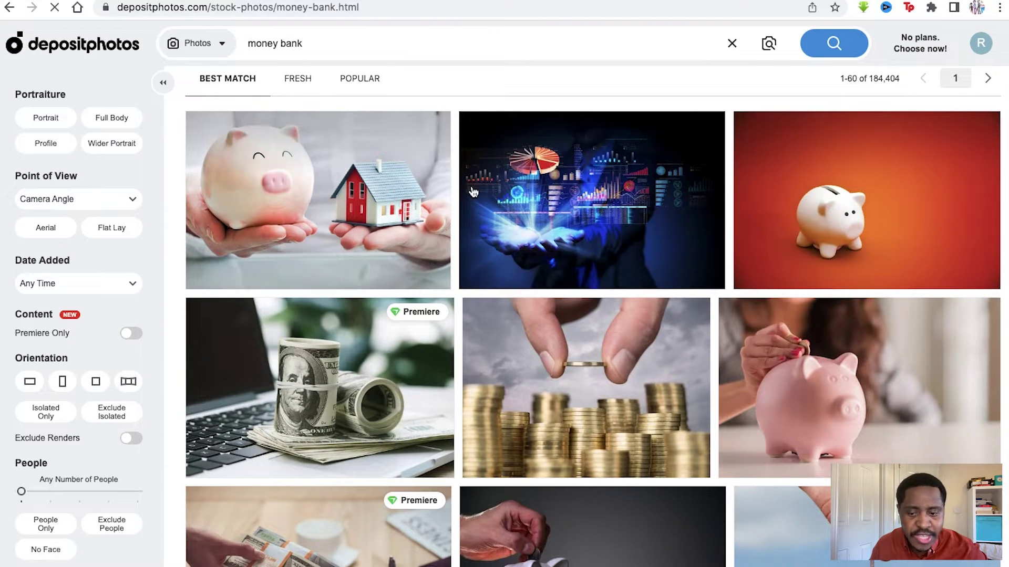
scroll(541, 181, "up", 1)
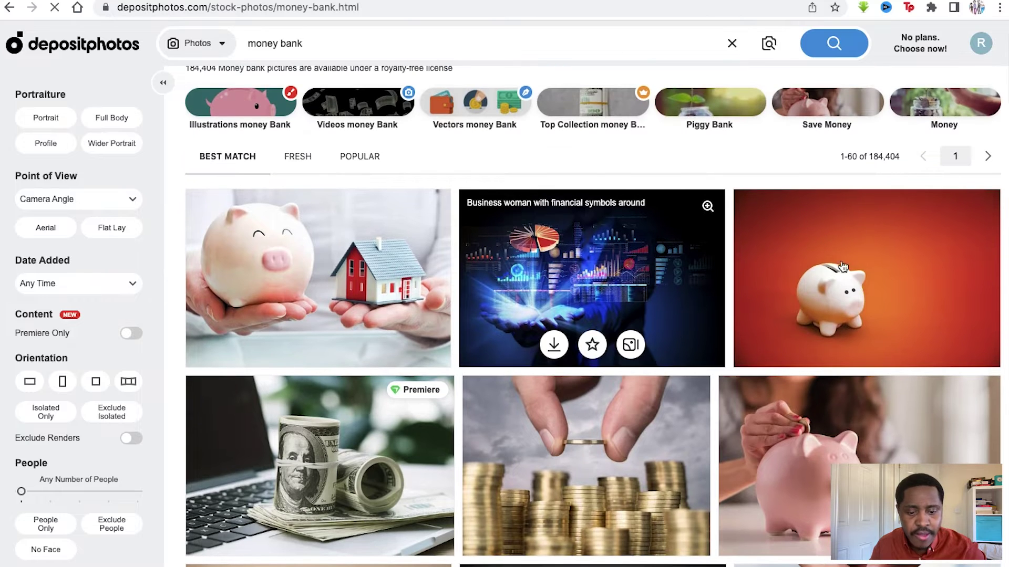
scroll(741, 319, "down", 3)
scroll(758, 401, "up", 2)
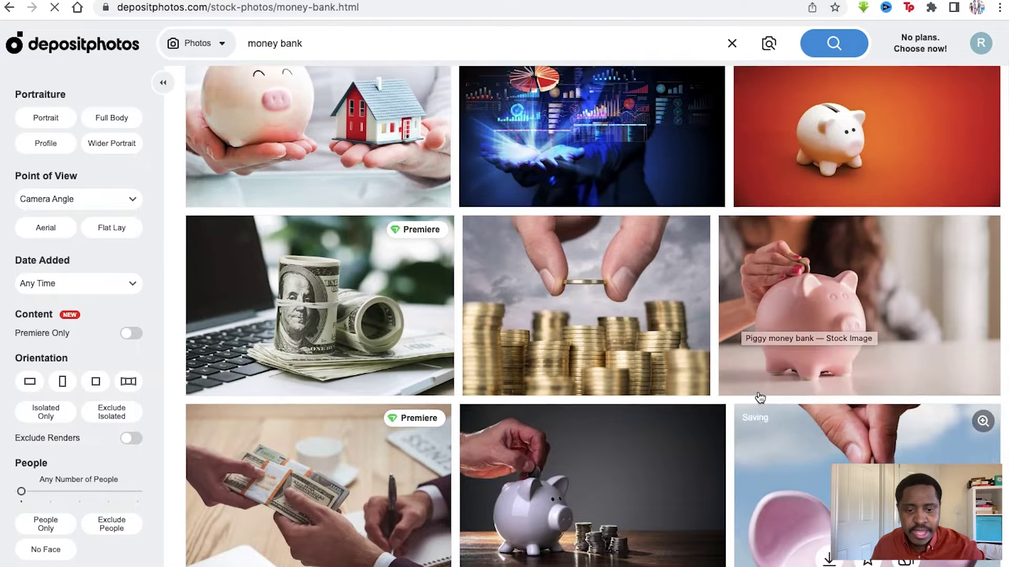
left_click(319, 315)
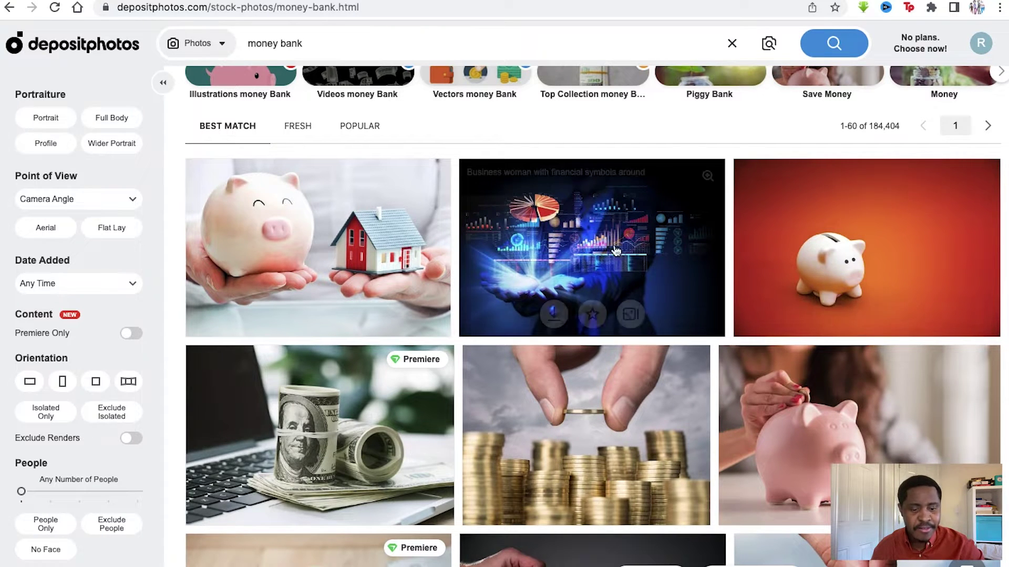
scroll(578, 362, "down", 2)
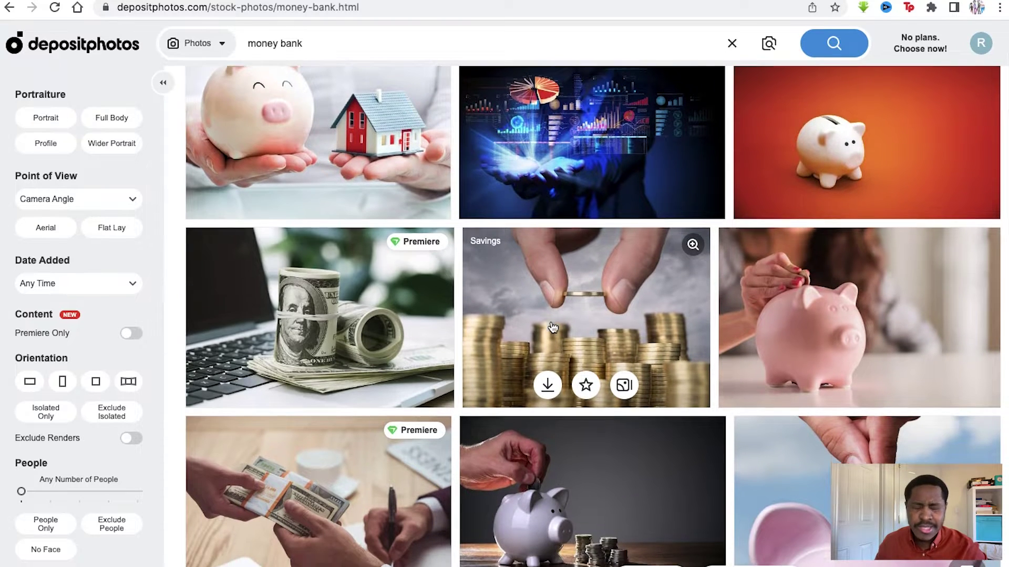
scroll(552, 351, "down", 3)
scroll(403, 357, "down", 1)
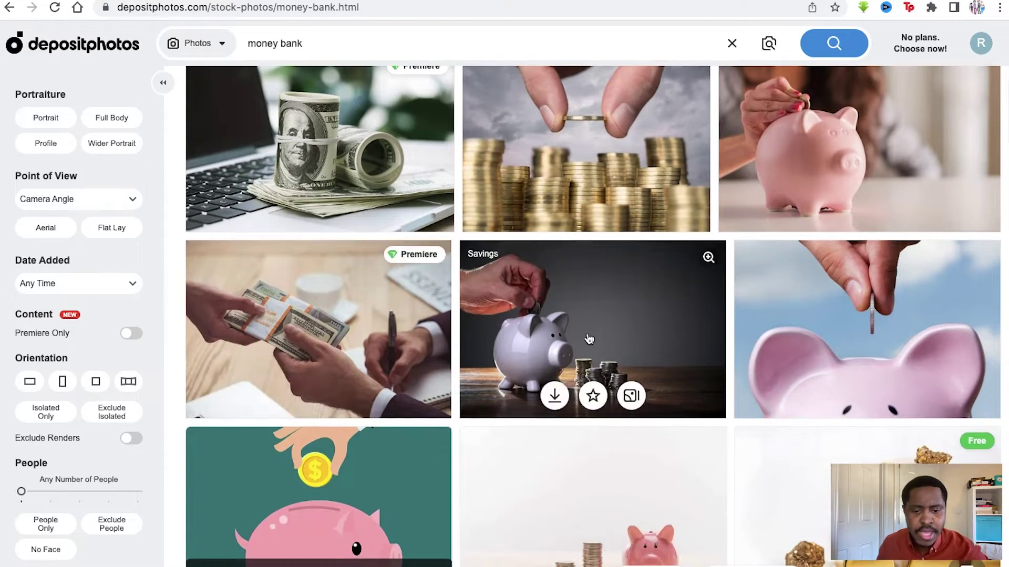
scroll(557, 294, "down", 1)
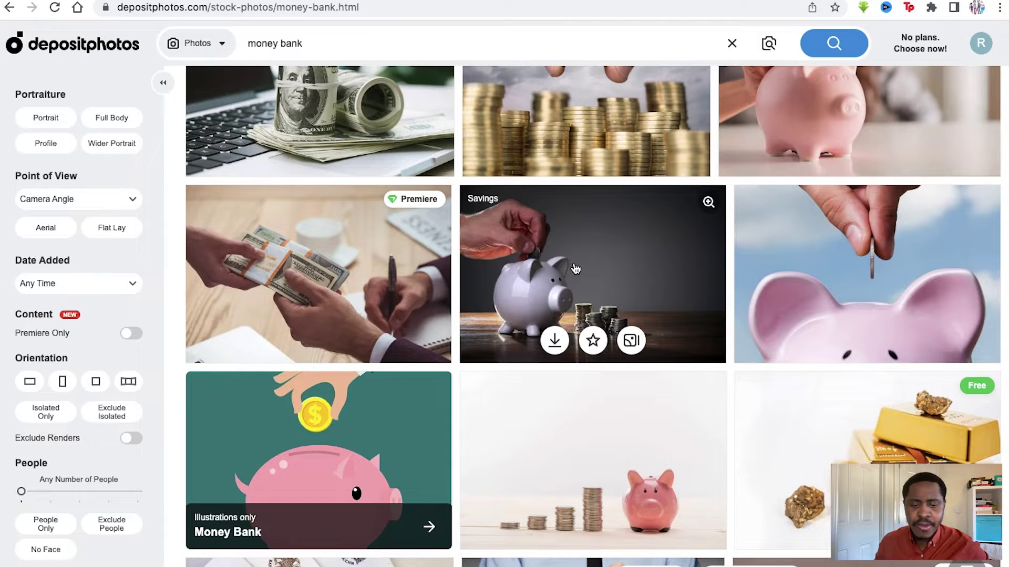
scroll(575, 268, "down", 2)
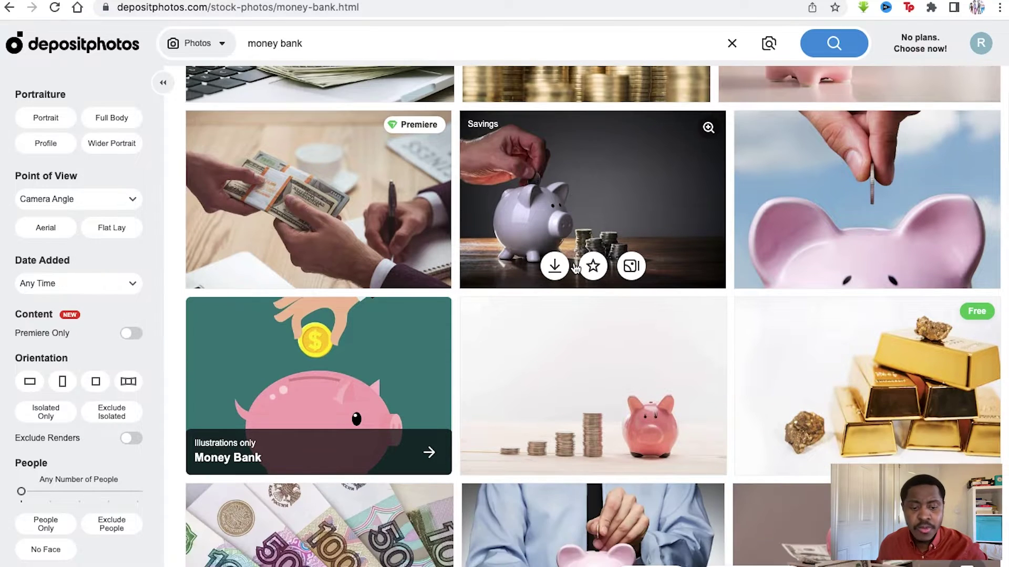
scroll(575, 268, "up", 6)
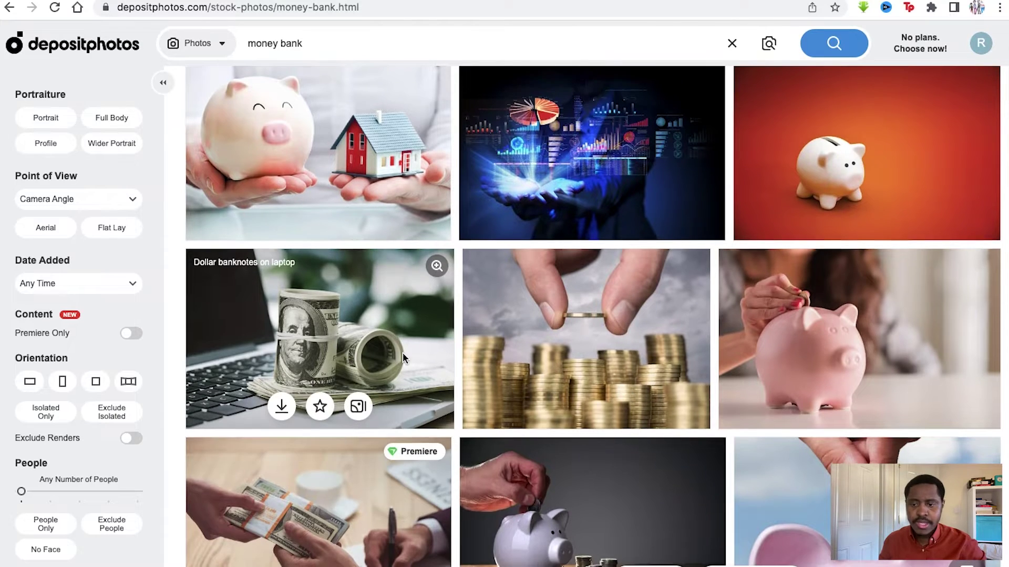
scroll(403, 352, "up", 3)
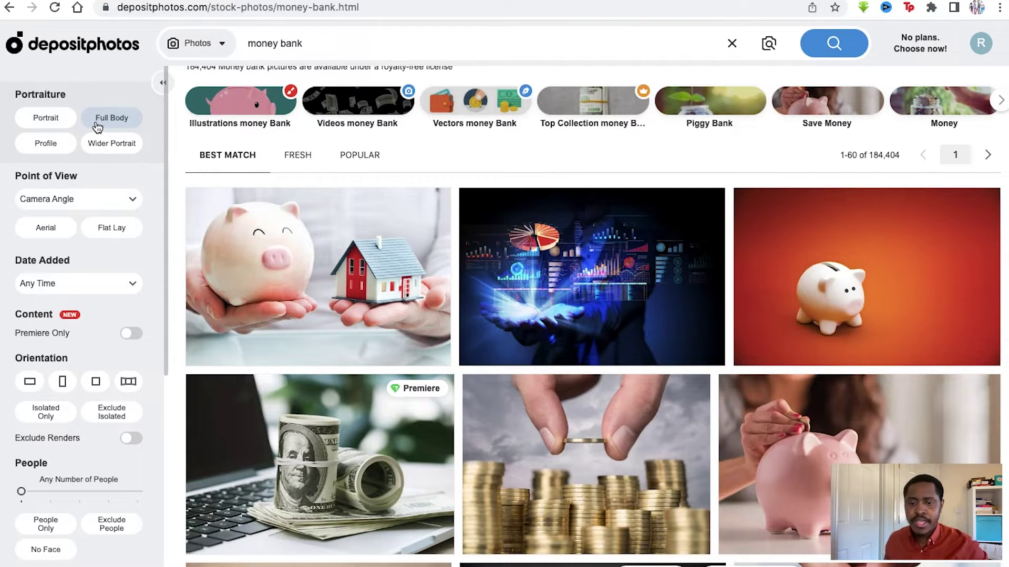
- Filter the results to Profile portraiture shots instead of full-body
left_click(97, 127)
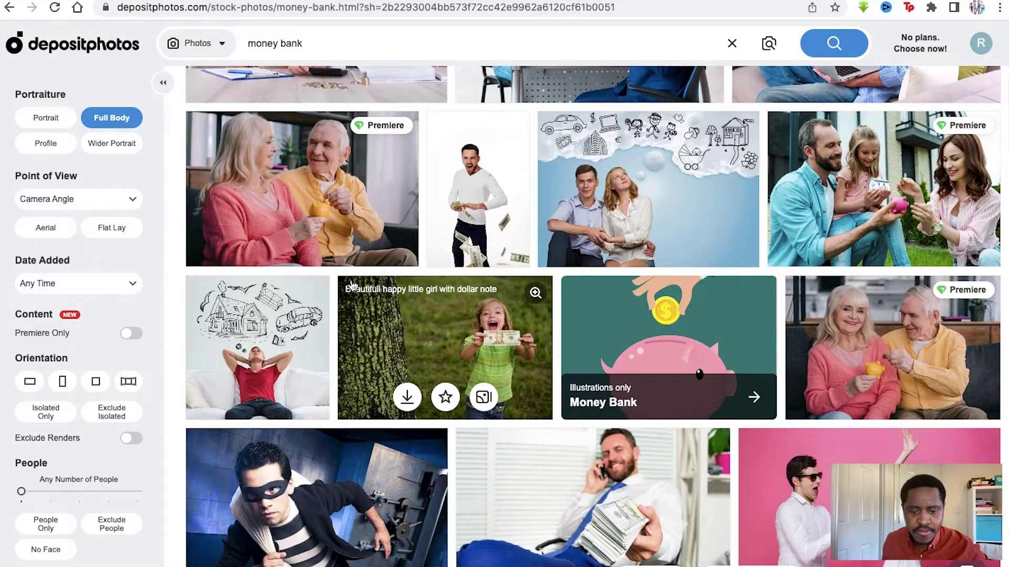
scroll(352, 285, "down", 1)
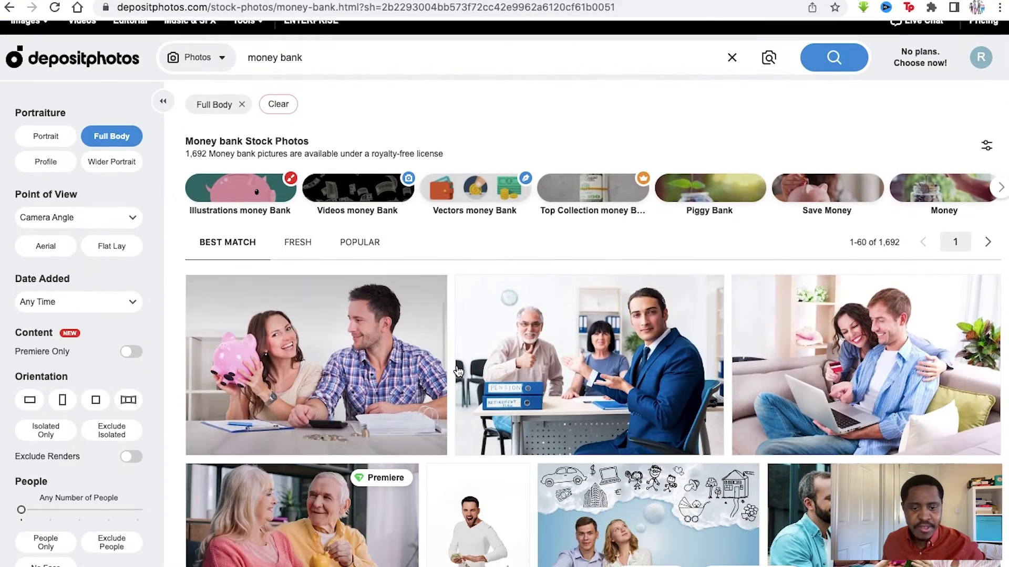
scroll(458, 371, "down", 2)
scroll(405, 378, "down", 2)
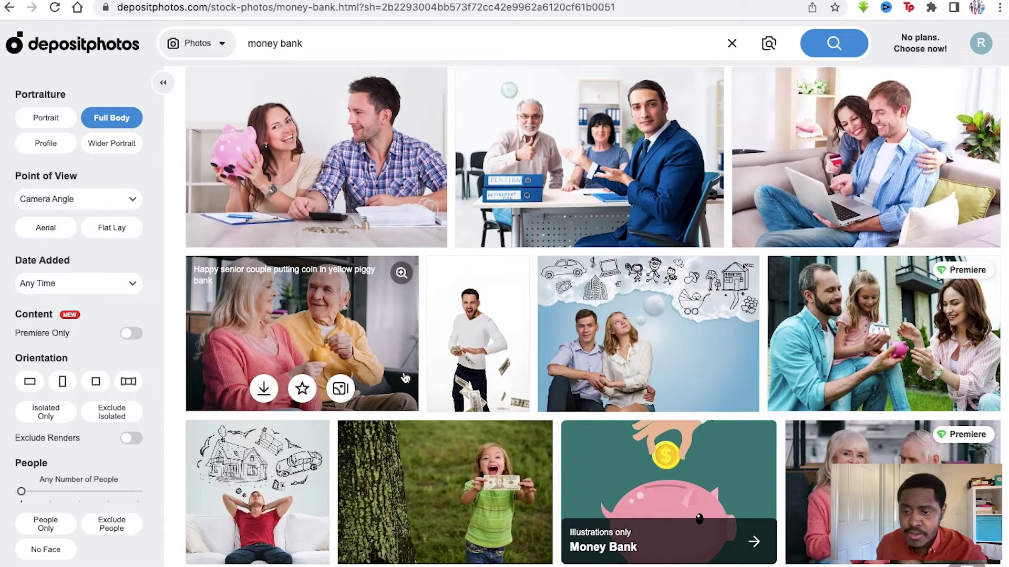
left_click(53, 144)
scroll(323, 261, "up", 1)
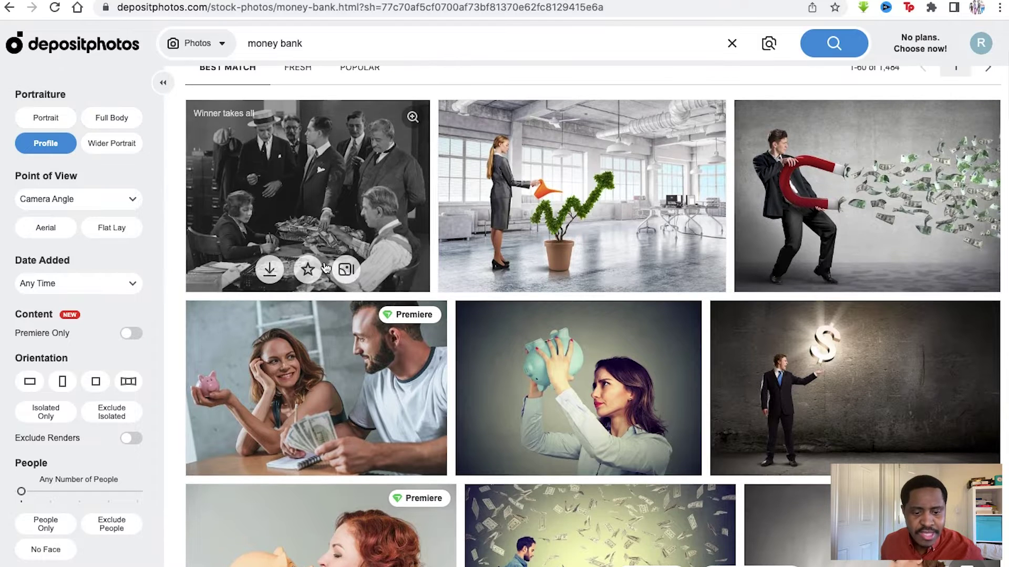
mouse_move(448, 246)
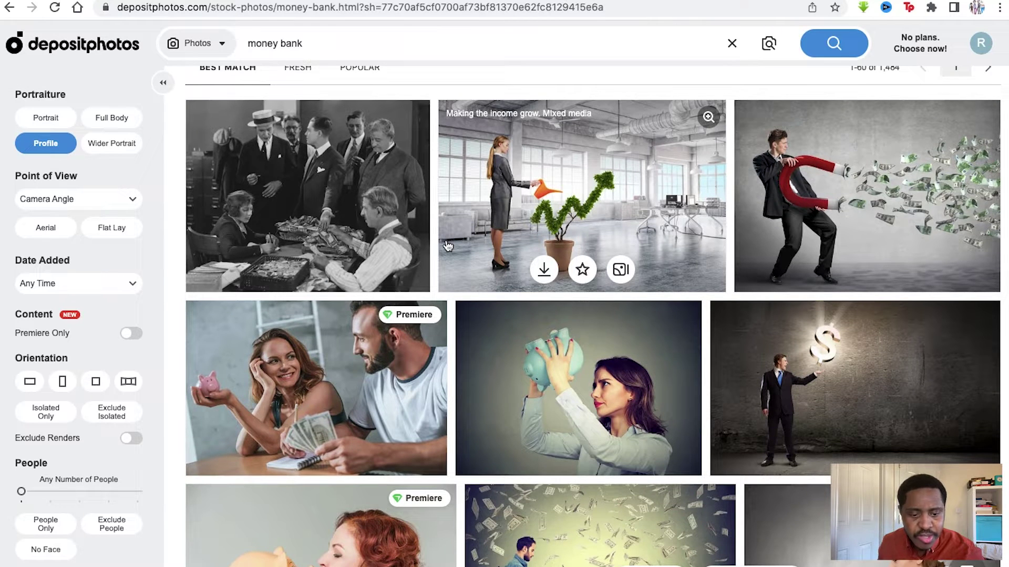
mouse_move(576, 357)
mouse_move(391, 243)
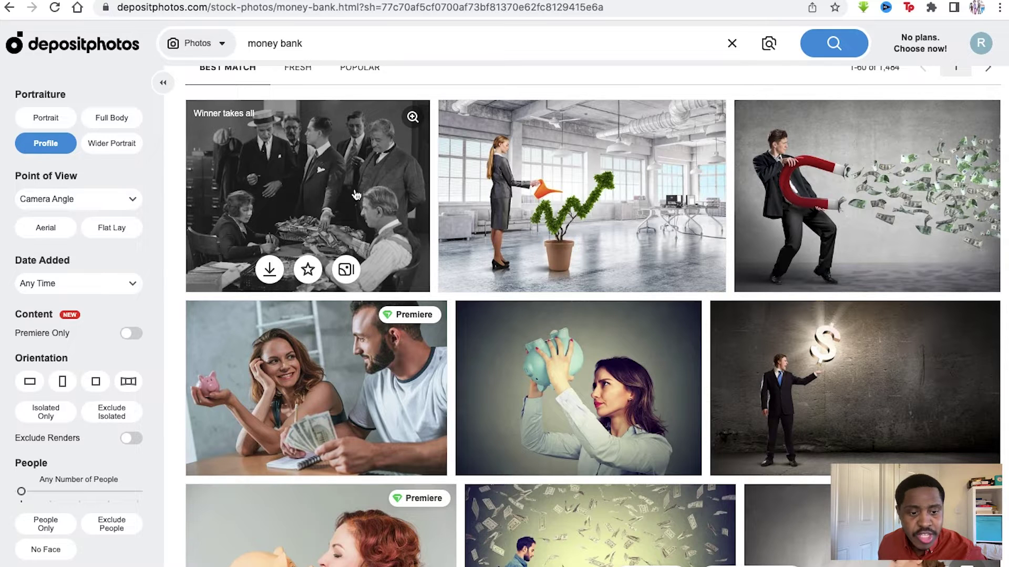
mouse_move(857, 191)
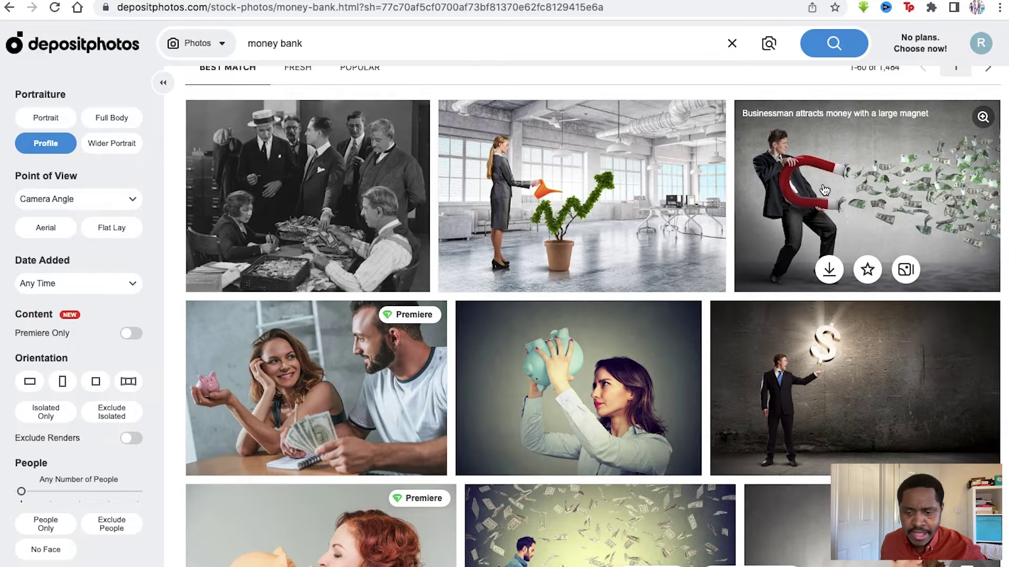
scroll(312, 342, "down", 1)
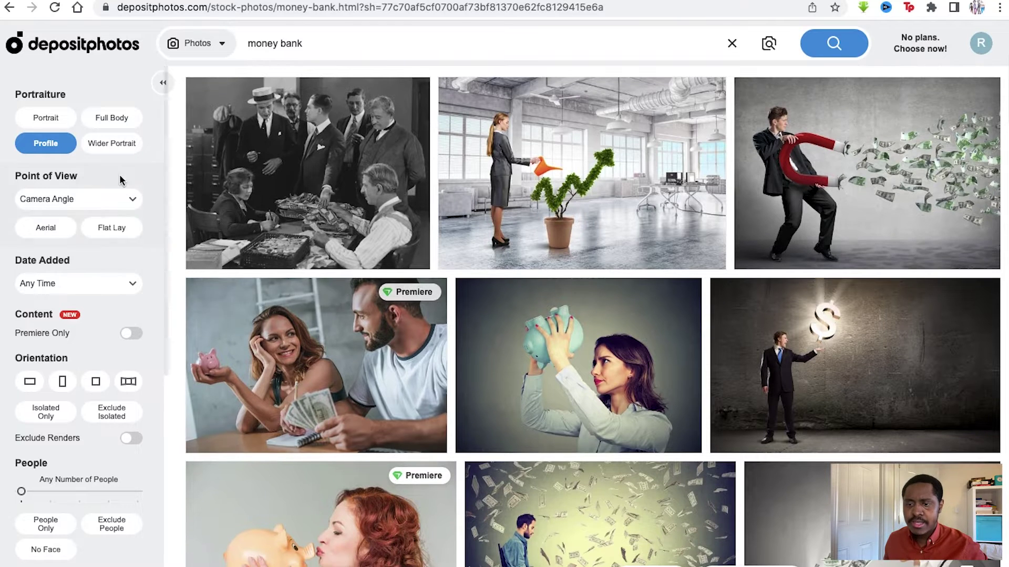
- Set the Point of View filter to From Above, narrowing results to 44 images
left_click(113, 199)
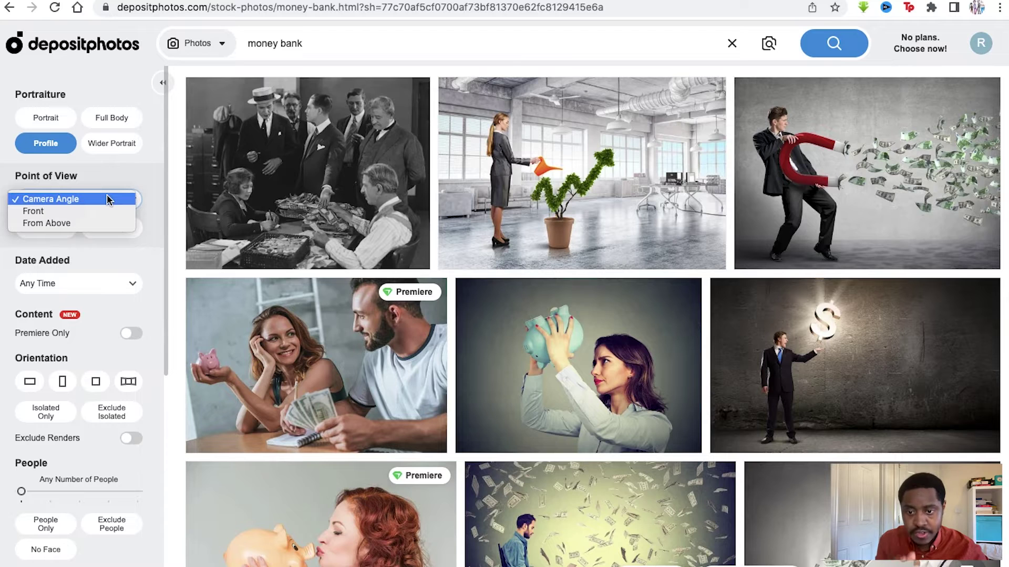
left_click(46, 222)
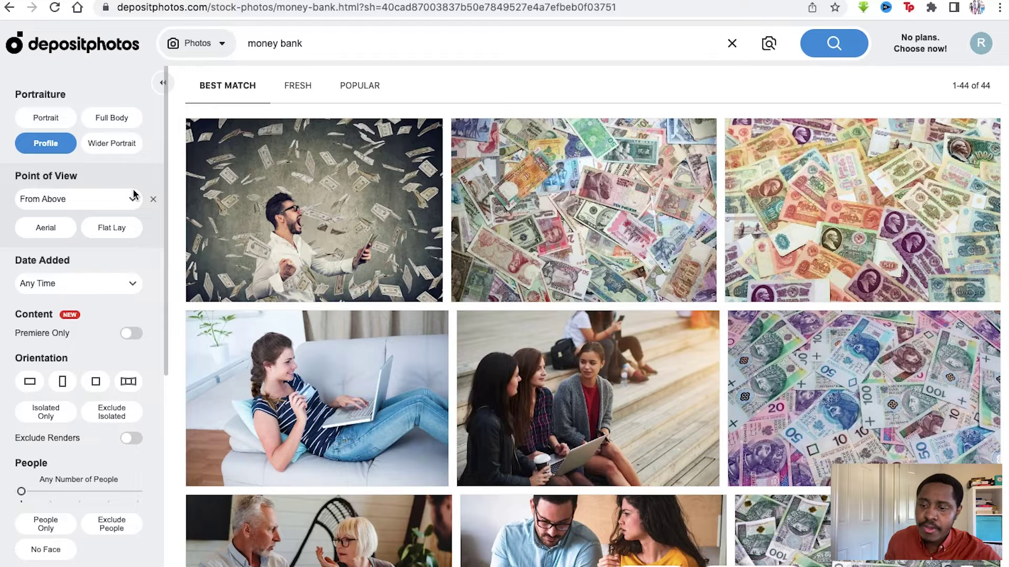
left_click(94, 198)
left_click(94, 197)
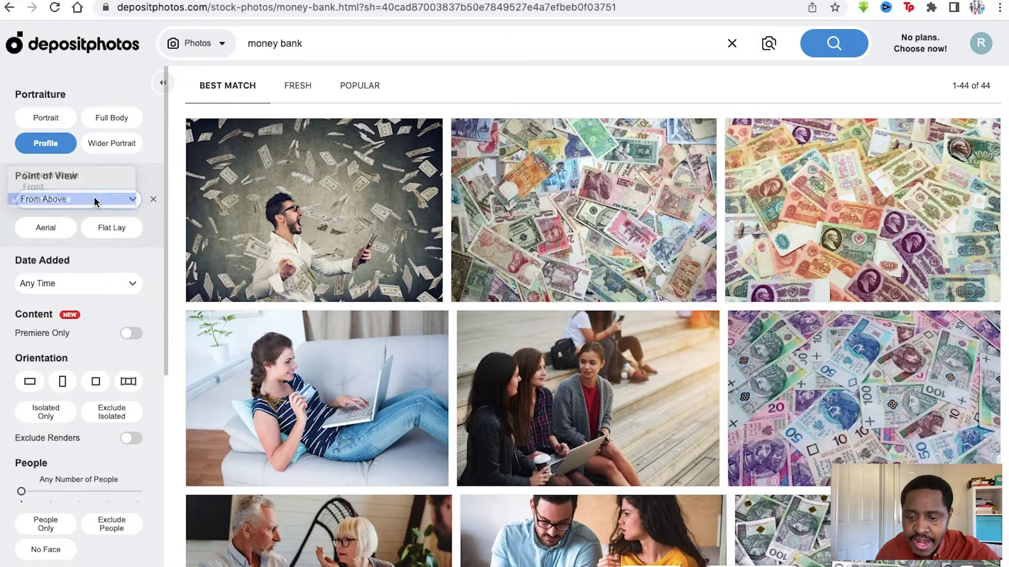
scroll(368, 318, "down", 6)
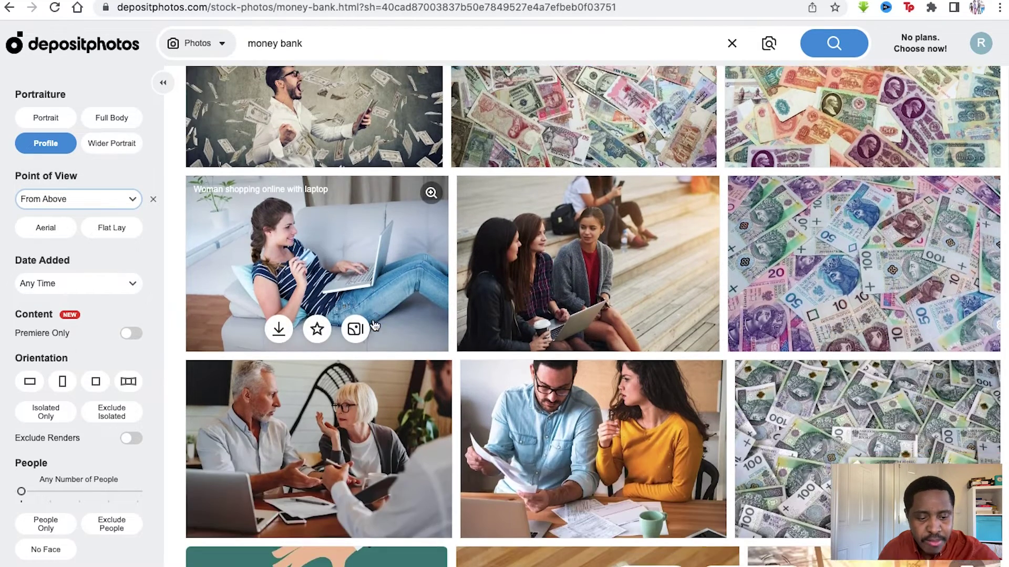
scroll(373, 320, "down", 4)
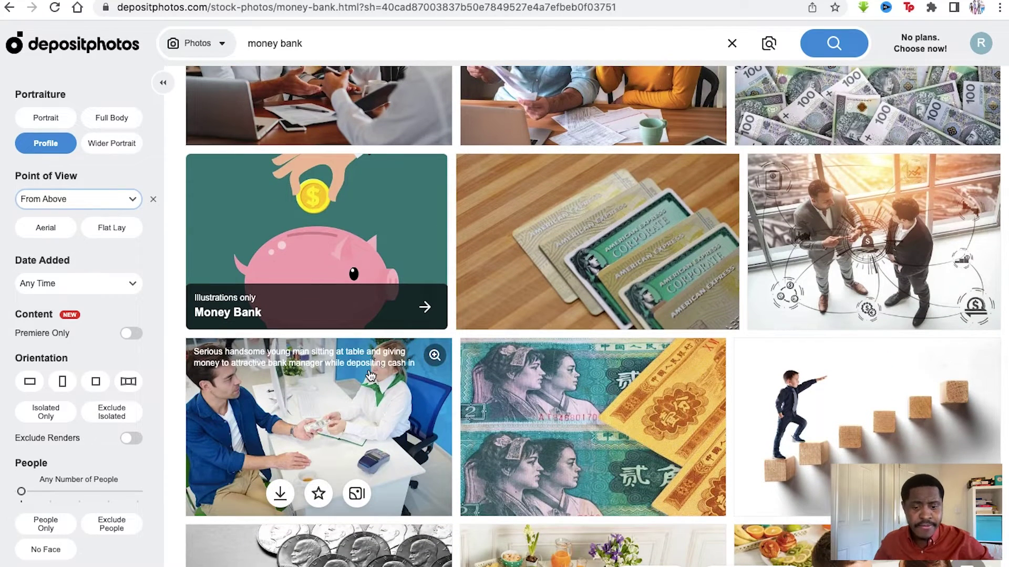
scroll(772, 491, "up", 3)
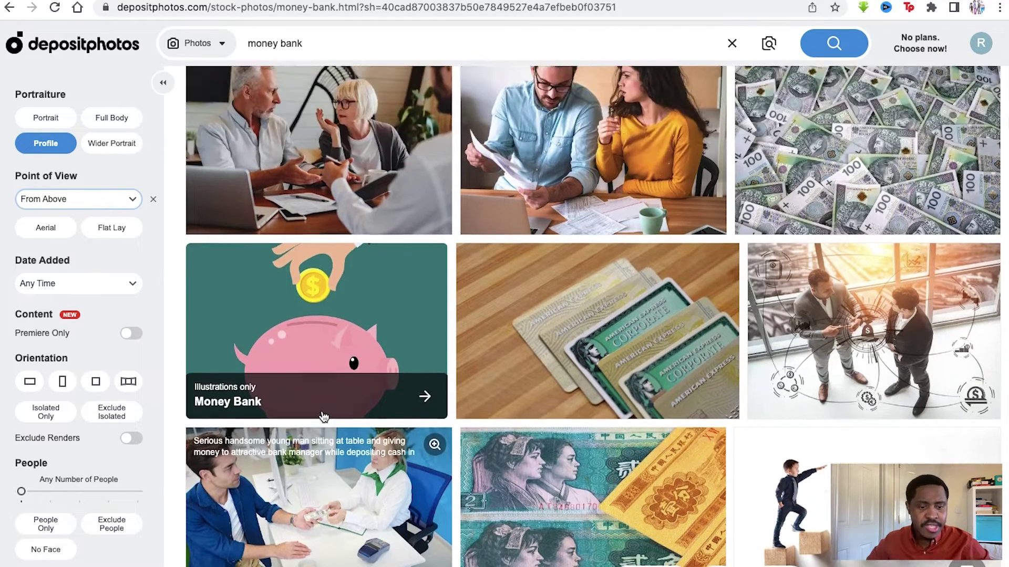
scroll(772, 490, "up", 3)
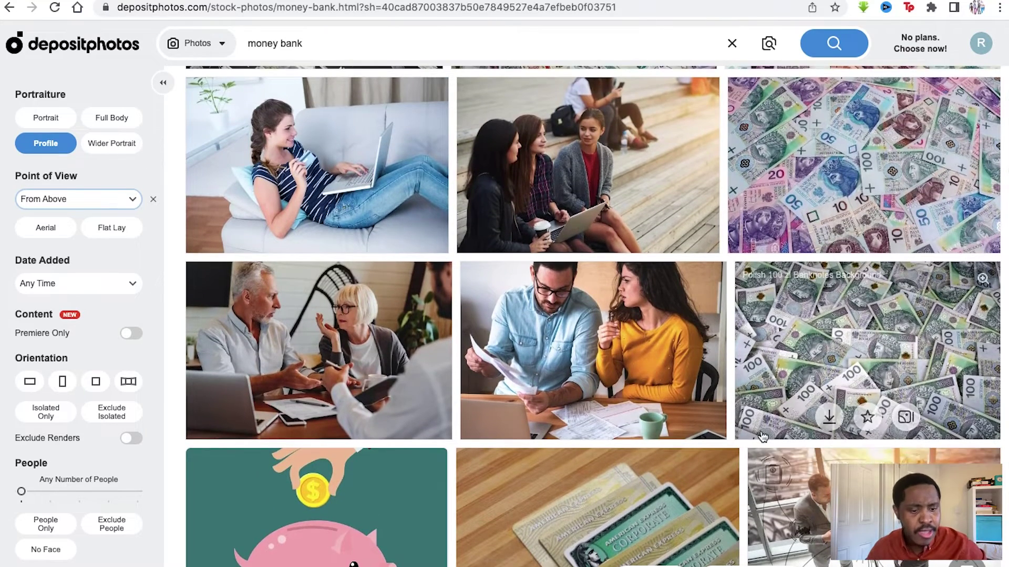
scroll(762, 357, "up", 1)
scroll(779, 278, "up", 5)
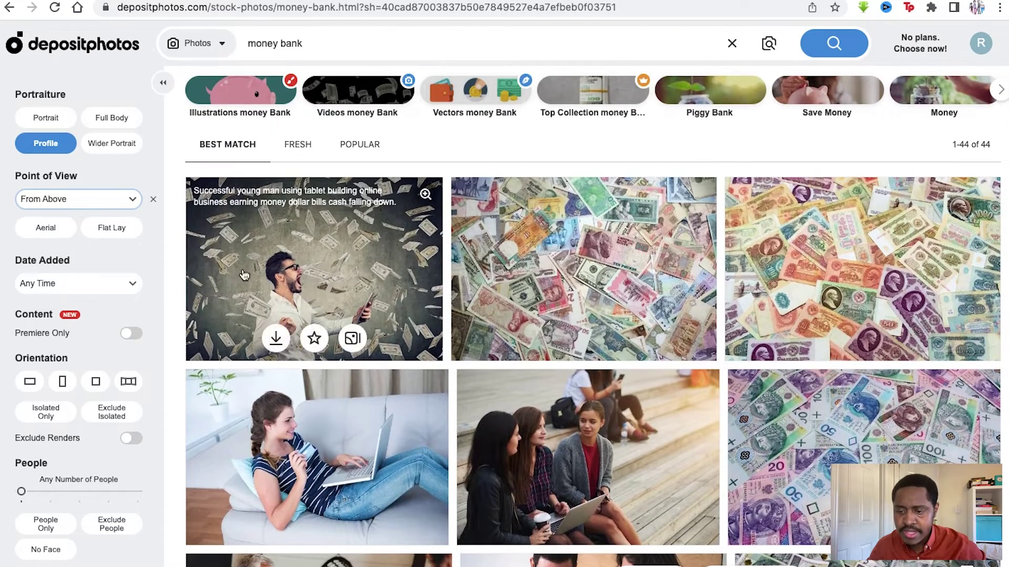
scroll(87, 333, "down", 2)
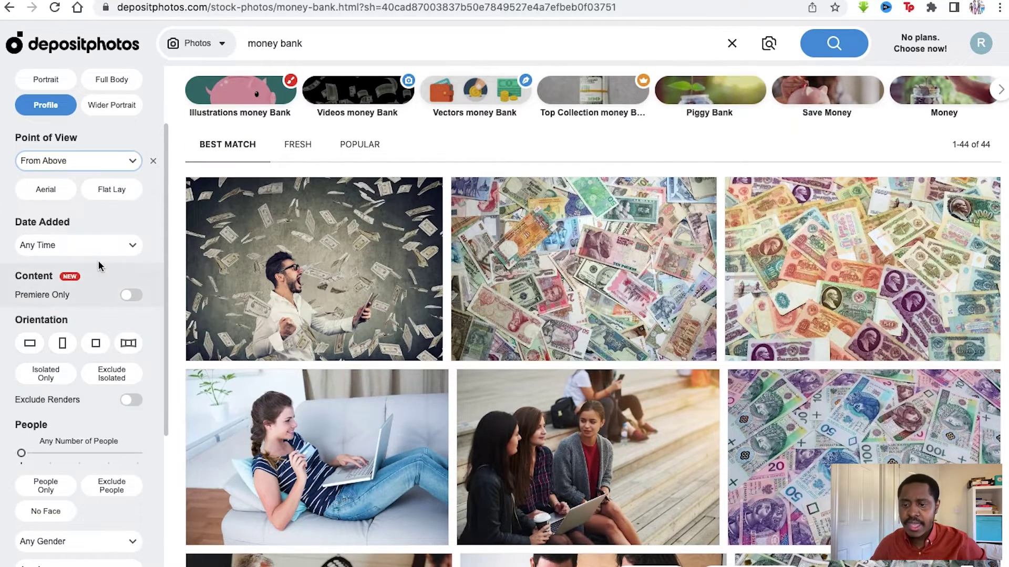
- Set Date Added to Past year, after briefly trying Past 24 hours, leaving 6 results
left_click(131, 245)
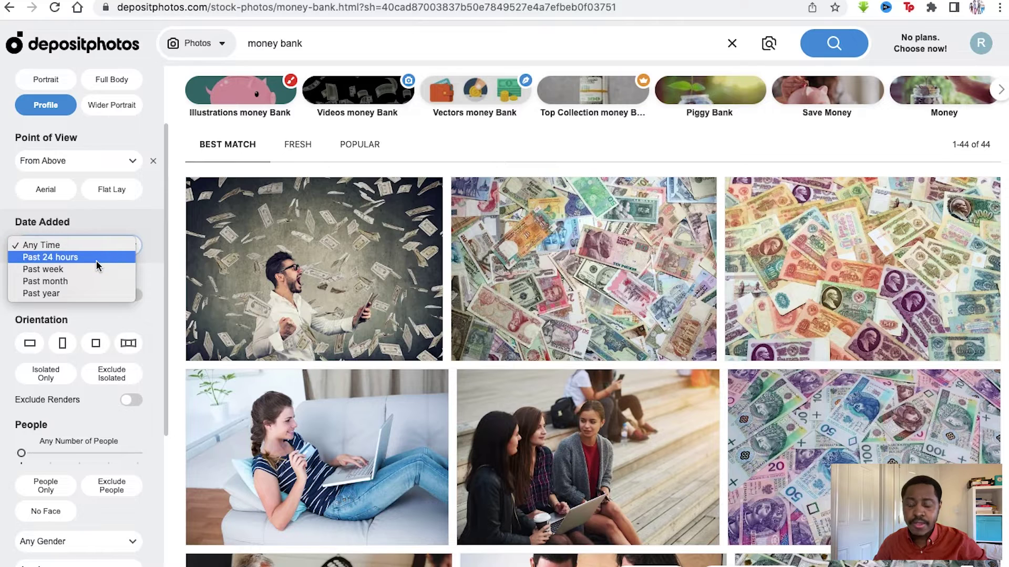
left_click(51, 257)
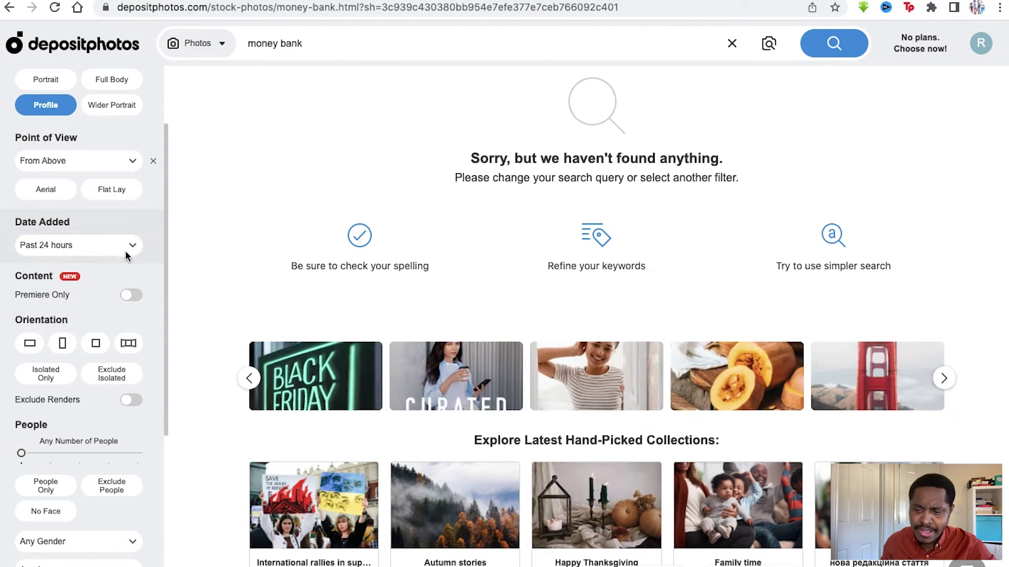
left_click(126, 255)
left_click(48, 279)
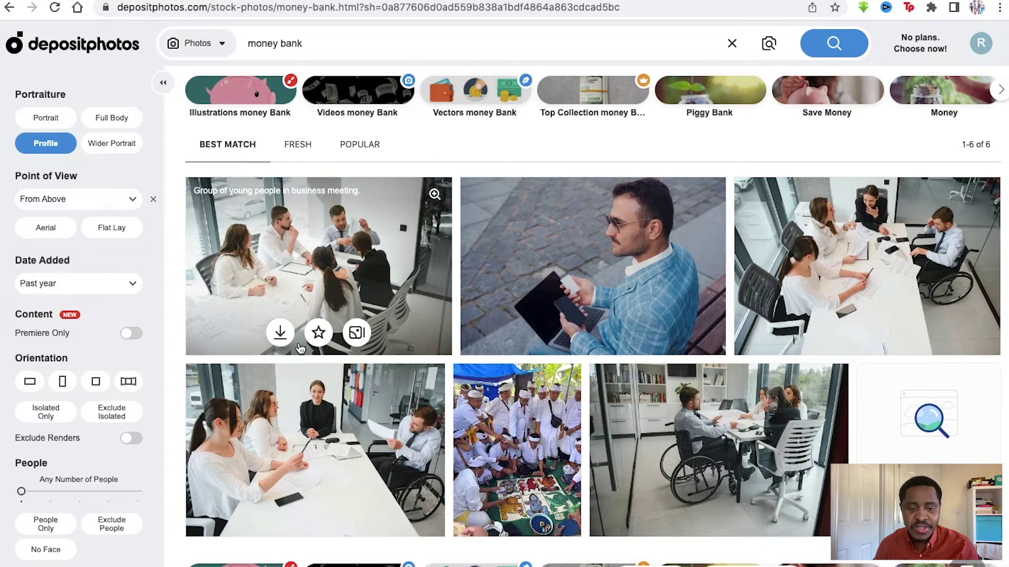
scroll(300, 348, "down", 2)
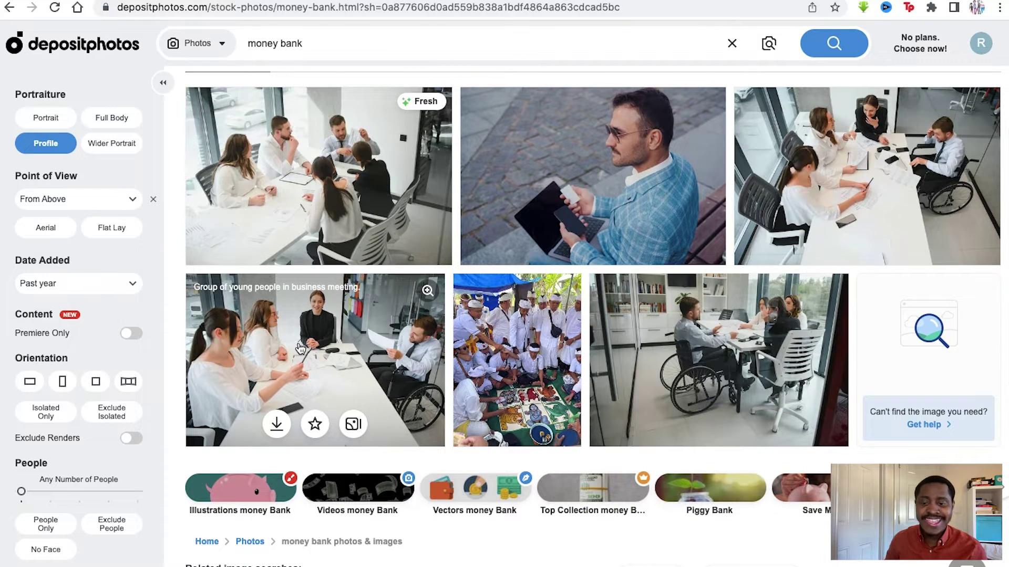
scroll(300, 348, "up", 3)
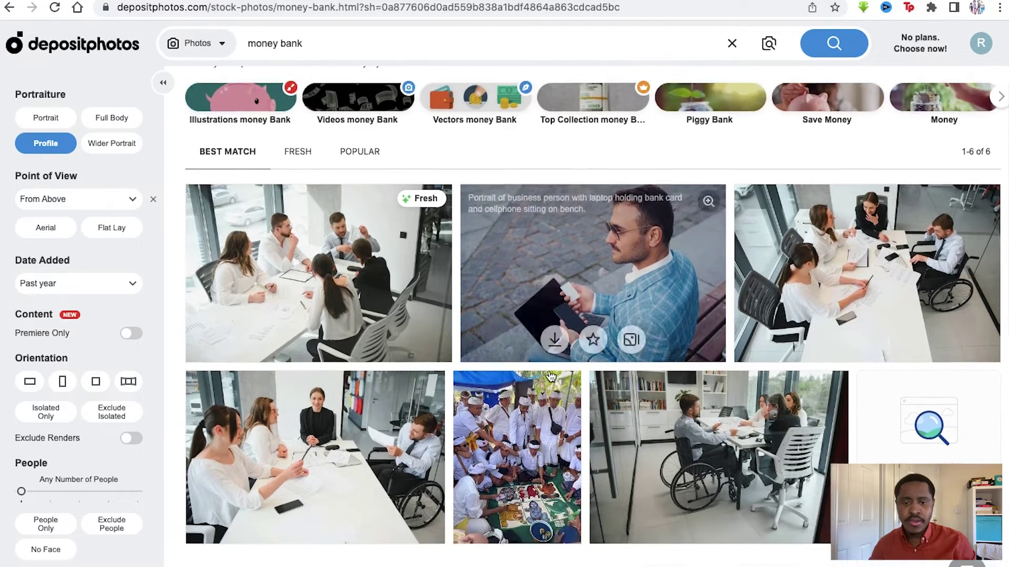
scroll(525, 377, "down", 1)
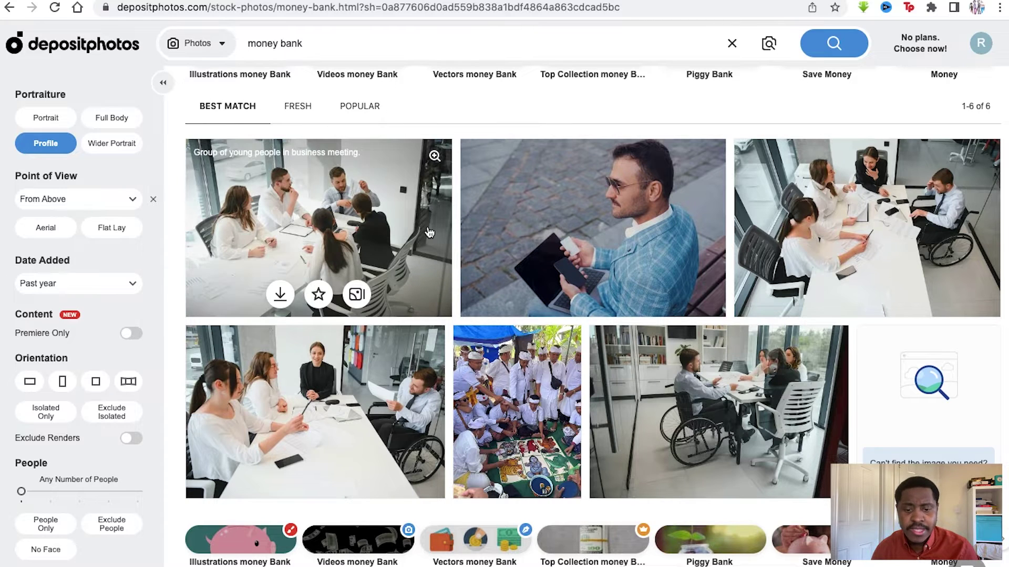
scroll(429, 232, "down", 3)
scroll(430, 232, "up", 2)
scroll(429, 233, "up", 2)
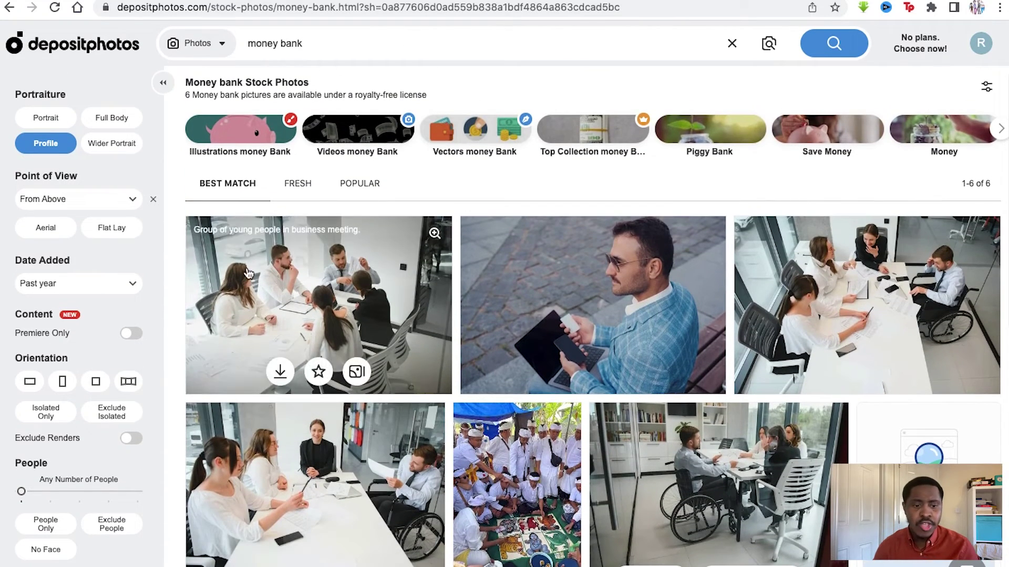
scroll(290, 261, "down", 1)
scroll(290, 261, "down", 1)
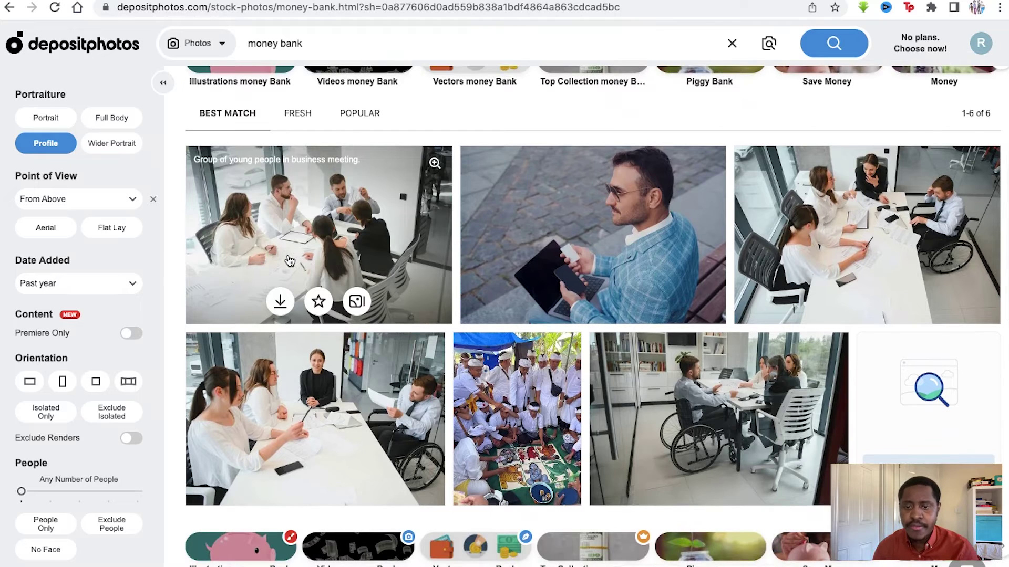
scroll(290, 261, "down", 1)
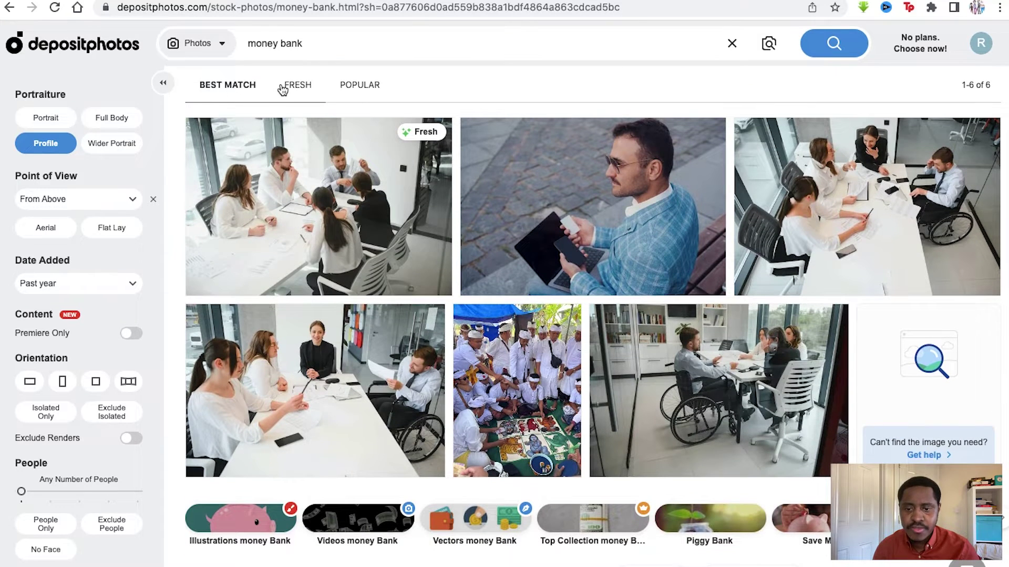
left_click(284, 87)
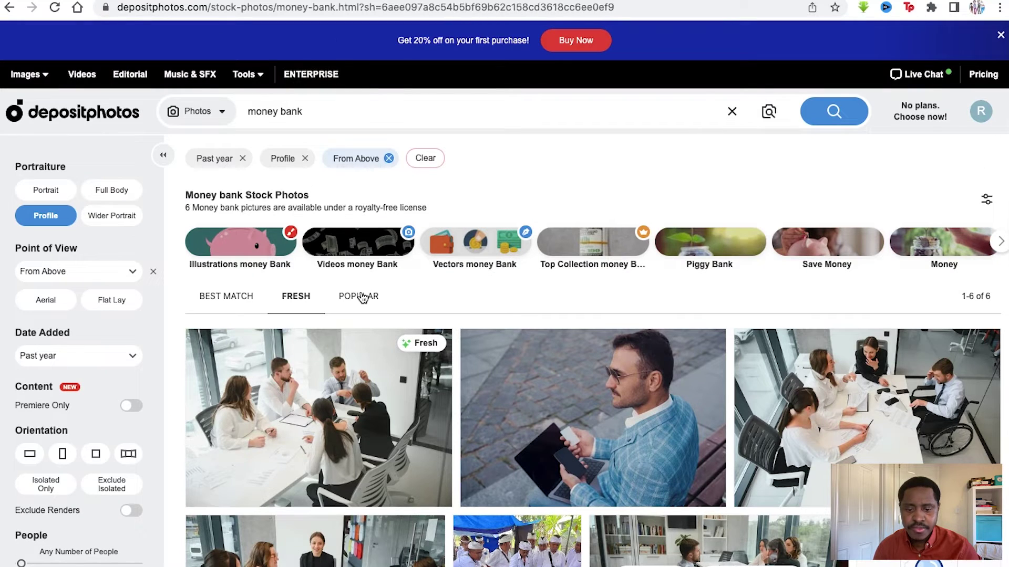
left_click(362, 297)
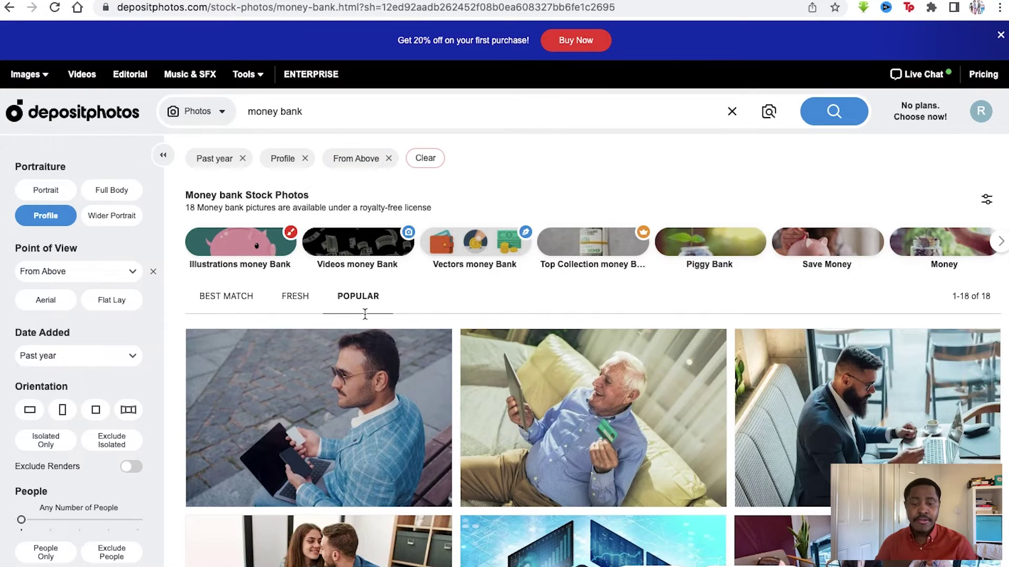
scroll(368, 315, "down", 3)
scroll(420, 331, "down", 3)
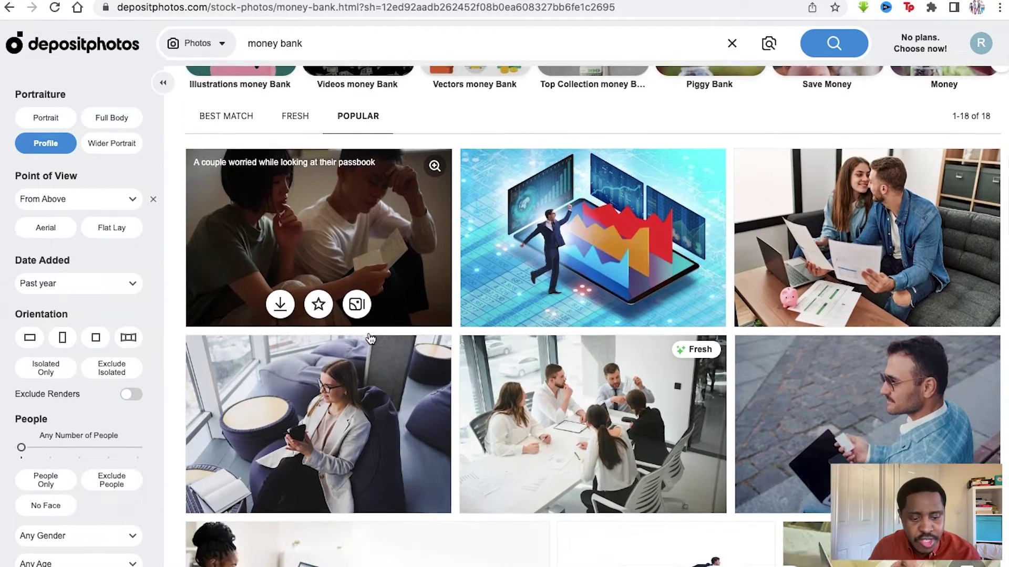
scroll(493, 325, "down", 4)
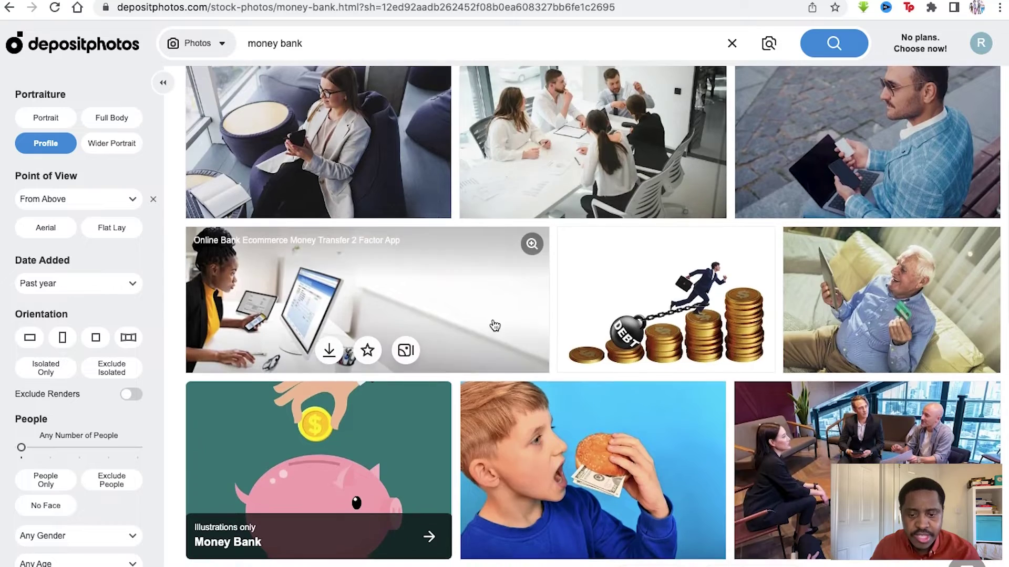
scroll(493, 325, "up", 5)
scroll(494, 324, "up", 2)
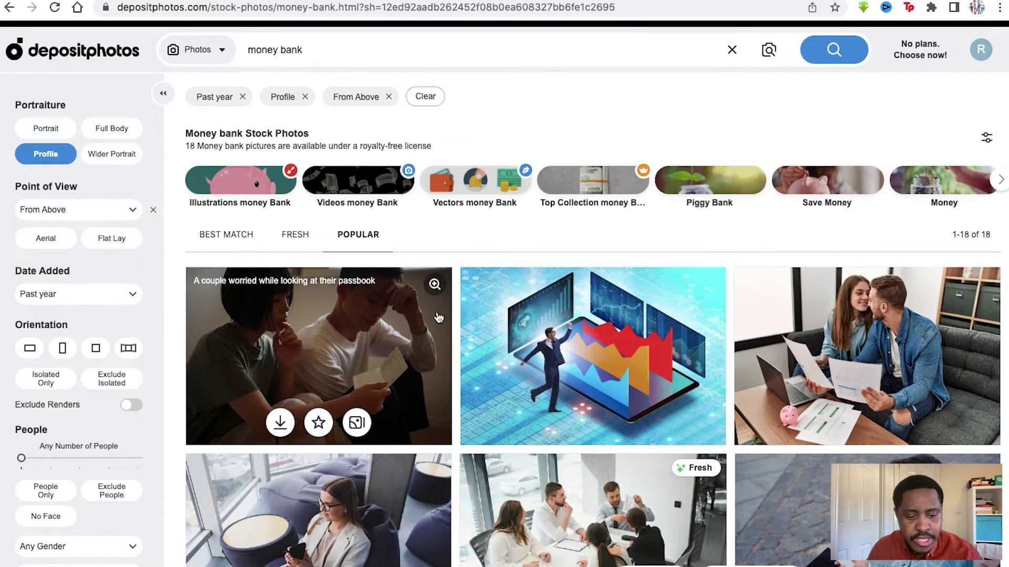
scroll(475, 378, "down", 4)
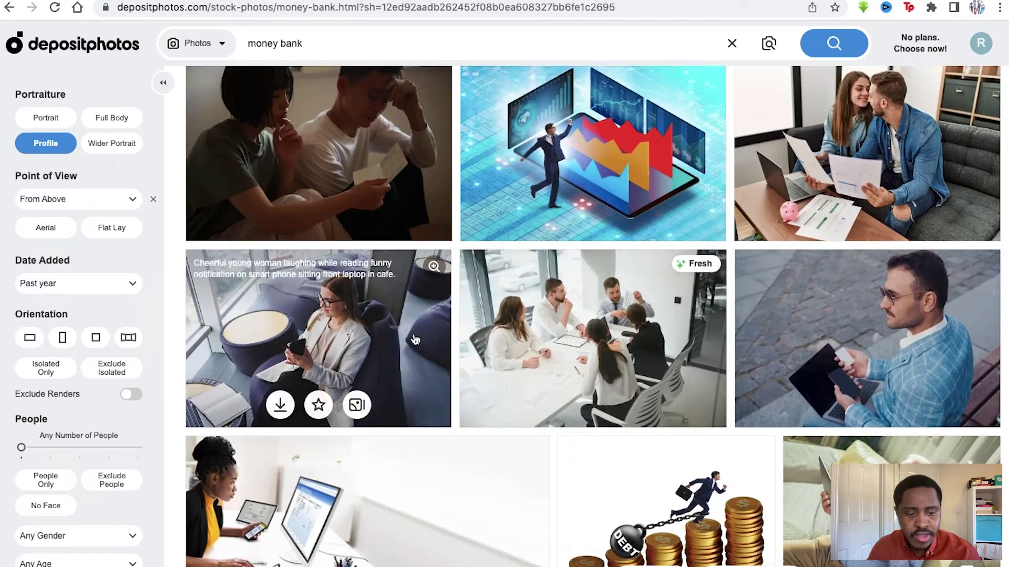
scroll(783, 329, "down", 8)
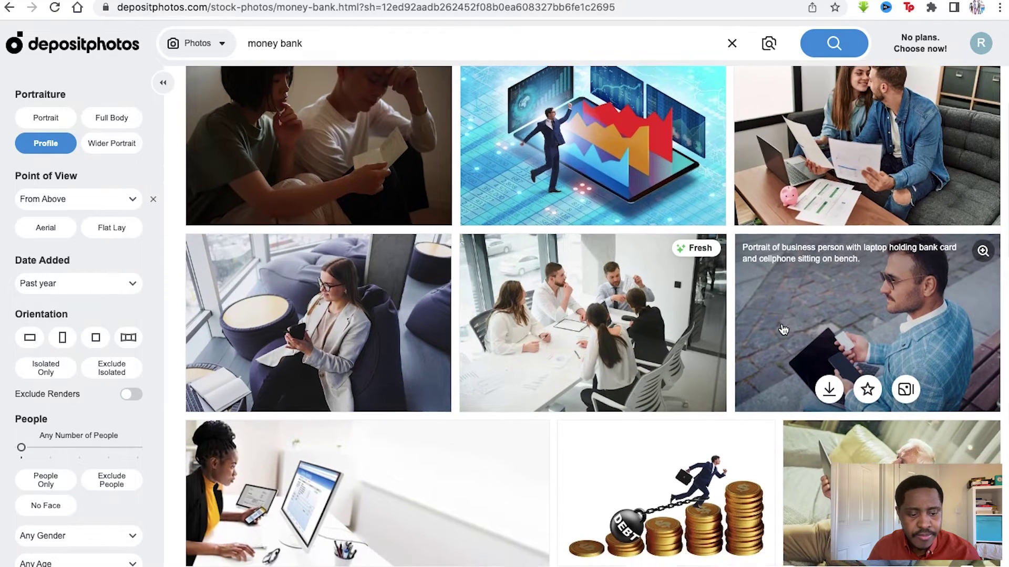
scroll(783, 329, "down", 6)
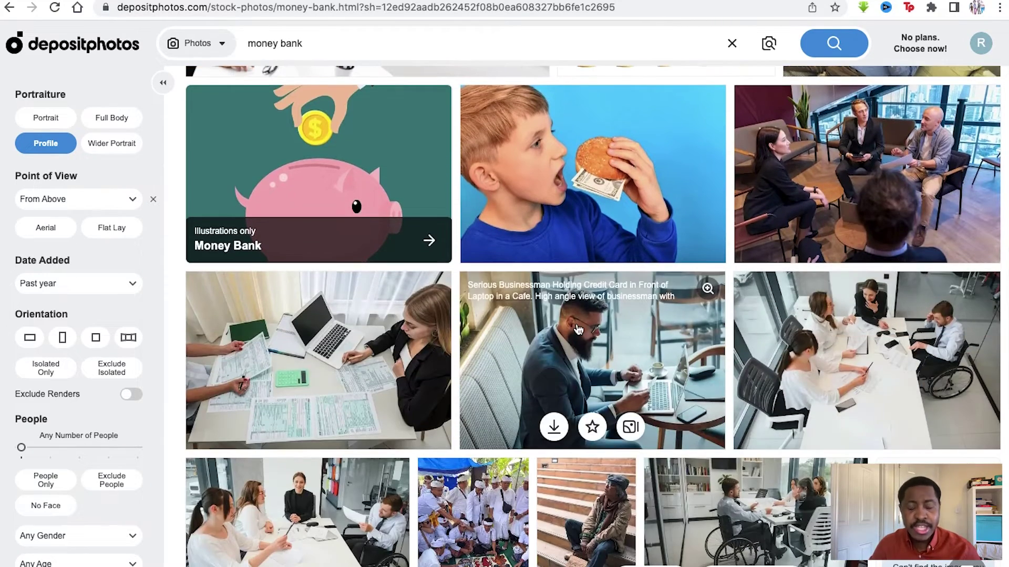
scroll(577, 329, "up", 8)
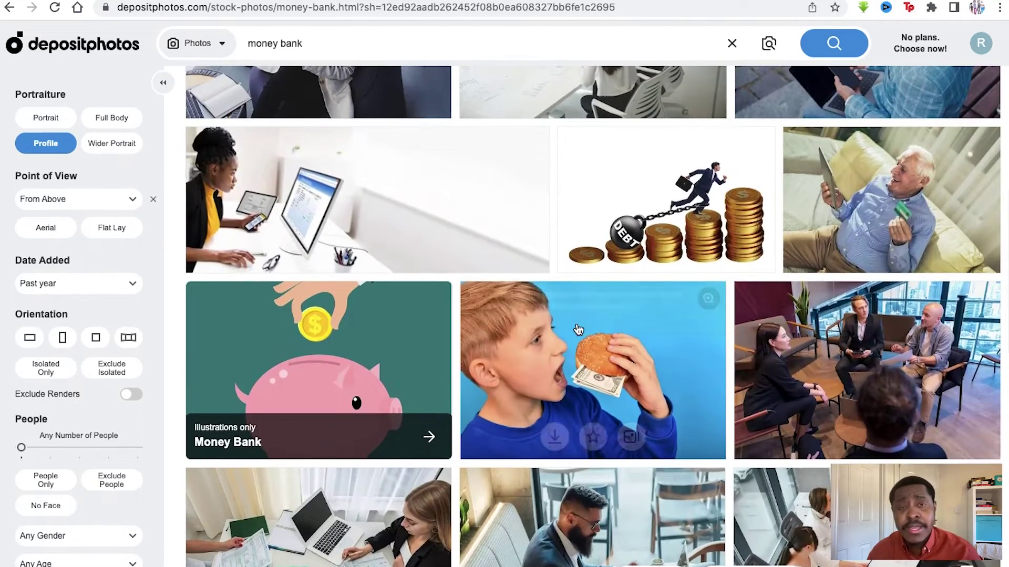
scroll(578, 330, "up", 5)
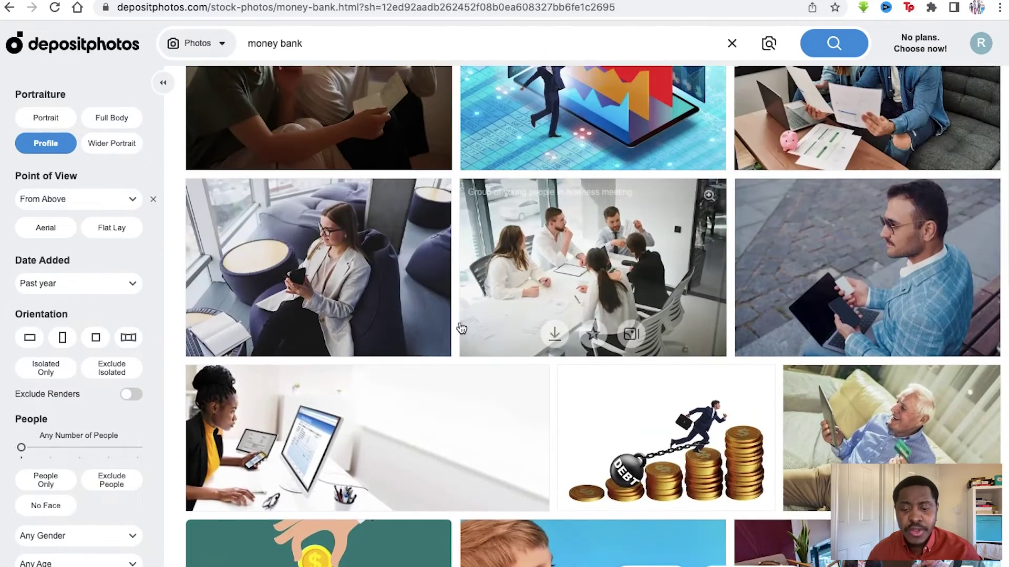
scroll(431, 343, "up", 3)
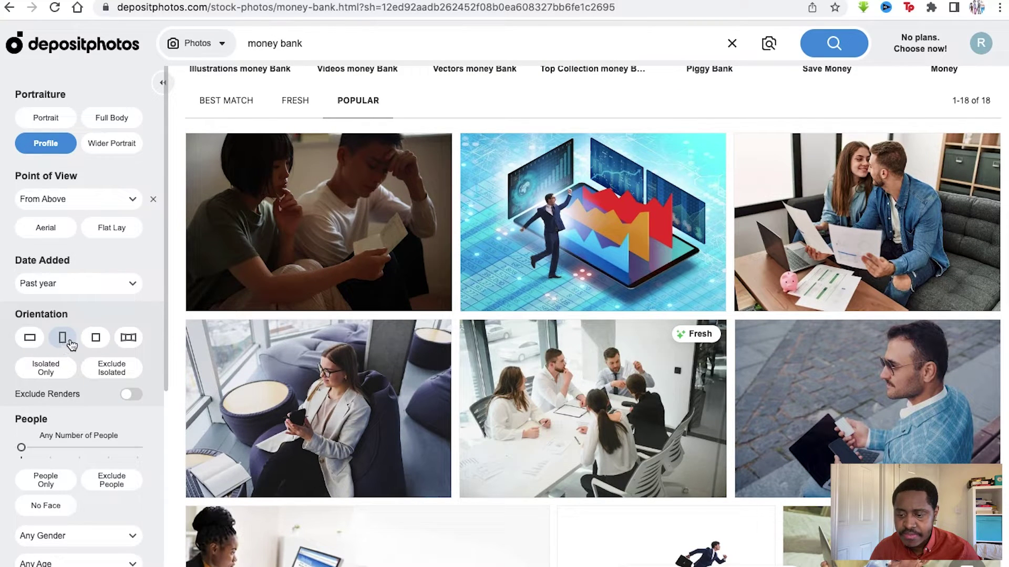
- Set the number-of-people slider to 1 Person, leaving 11 images, and select the No Face option
scroll(42, 373, "down", 1)
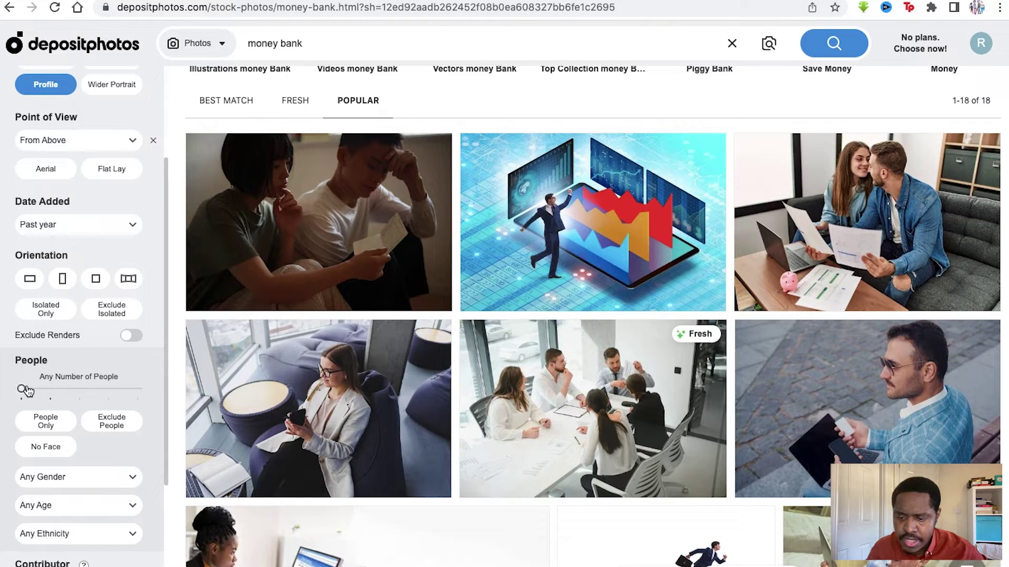
left_click_drag(23, 389, 75, 393)
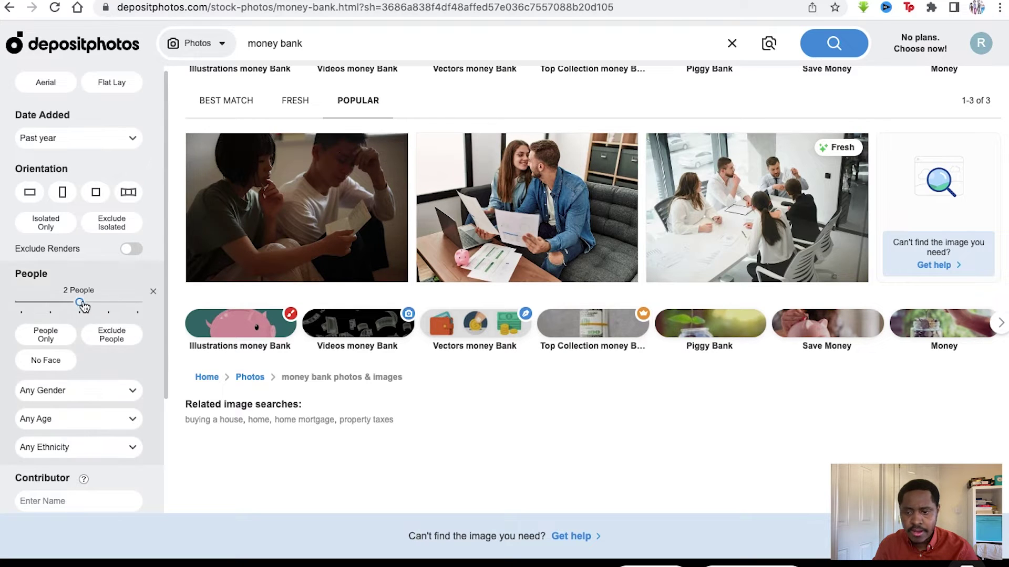
left_click_drag(79, 304, 45, 308)
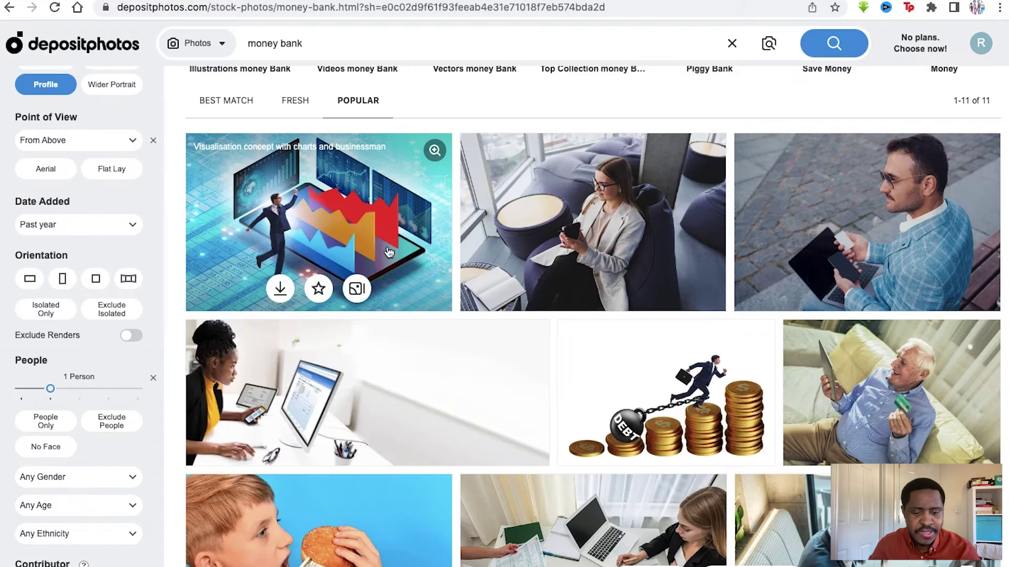
scroll(670, 235, "down", 2)
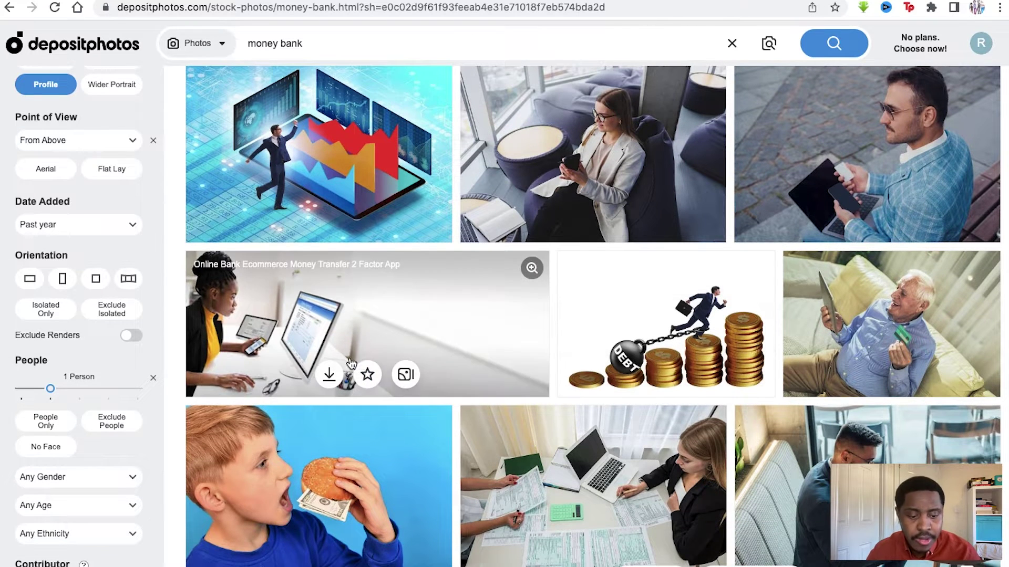
scroll(446, 368, "down", 5)
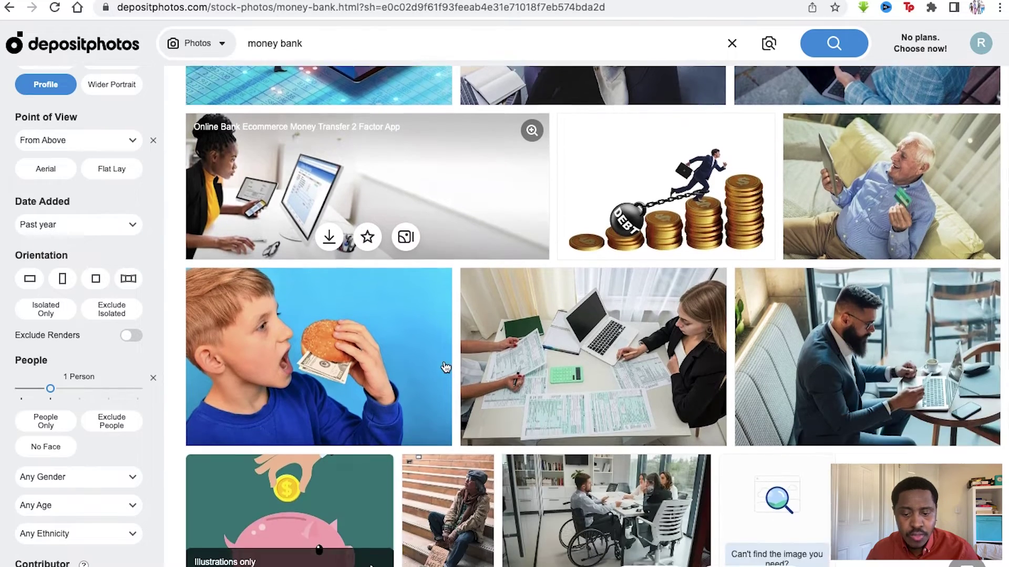
scroll(445, 368, "up", 3)
scroll(446, 368, "up", 3)
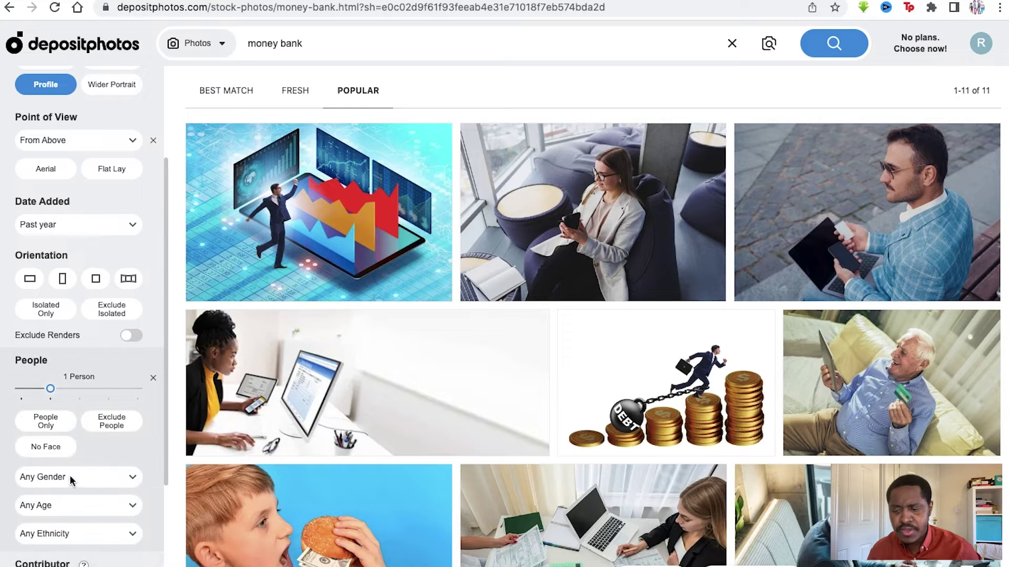
scroll(80, 474, "down", 1)
left_click(64, 415)
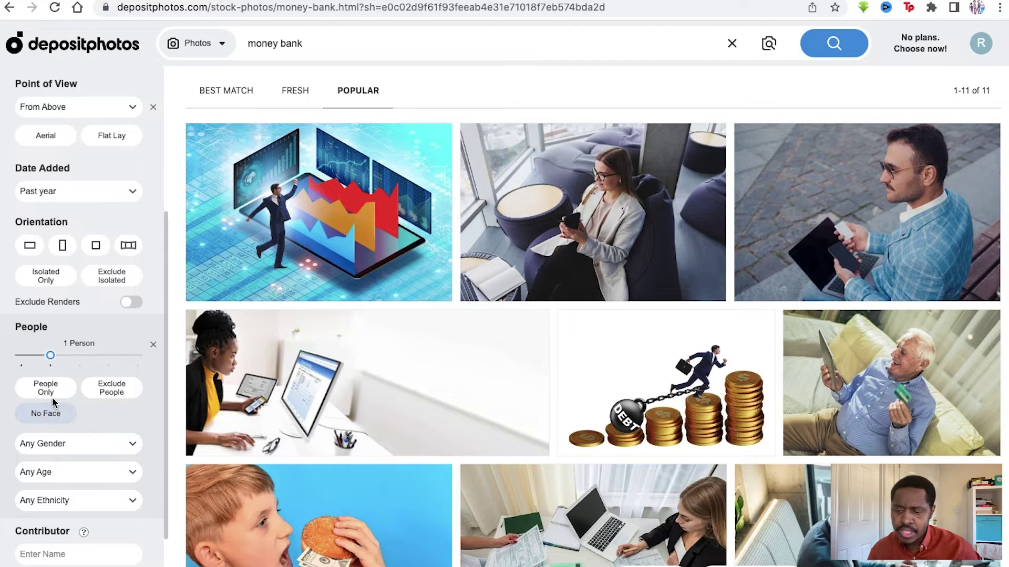
- Switch to People Only, set gender to Male and age to Young adult, leaving ethnicity at Any
left_click(105, 386)
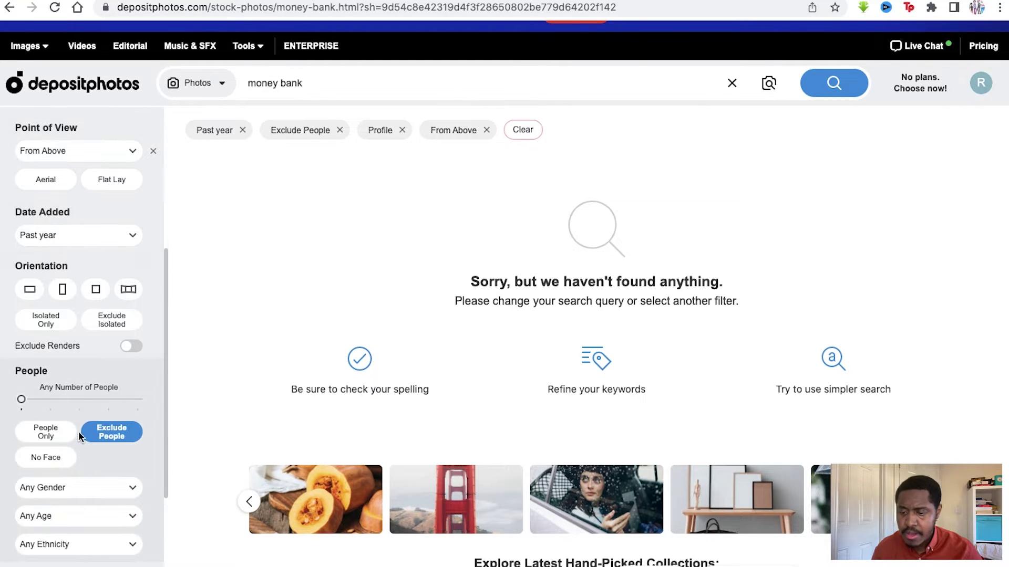
left_click(47, 435)
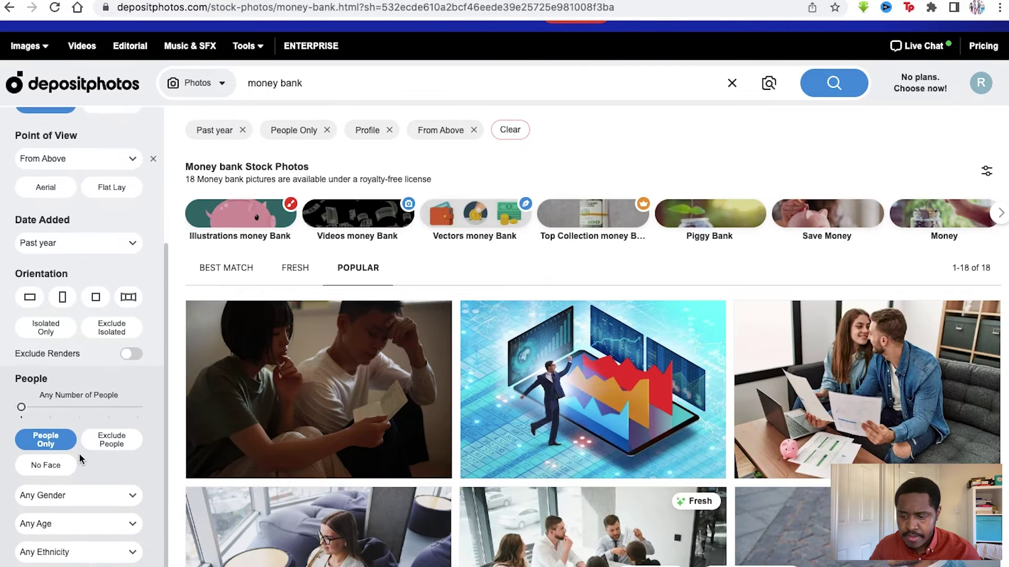
left_click(57, 494)
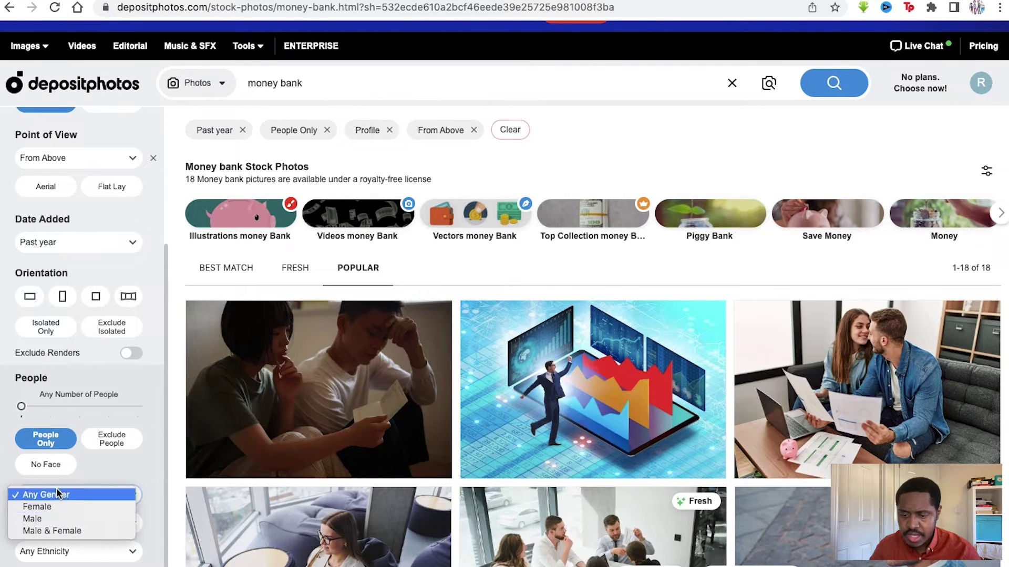
left_click(58, 518)
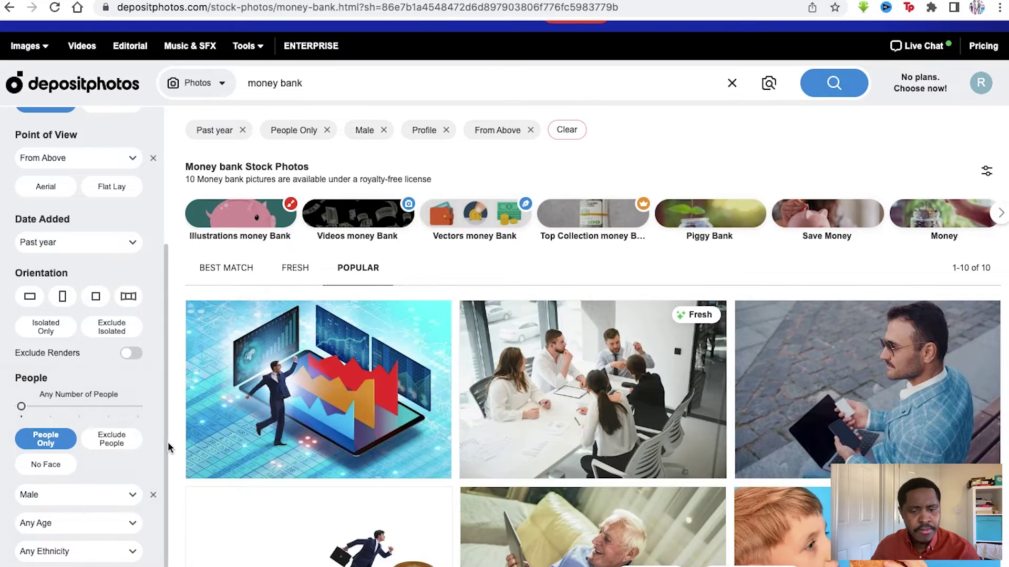
scroll(315, 447, "down", 3)
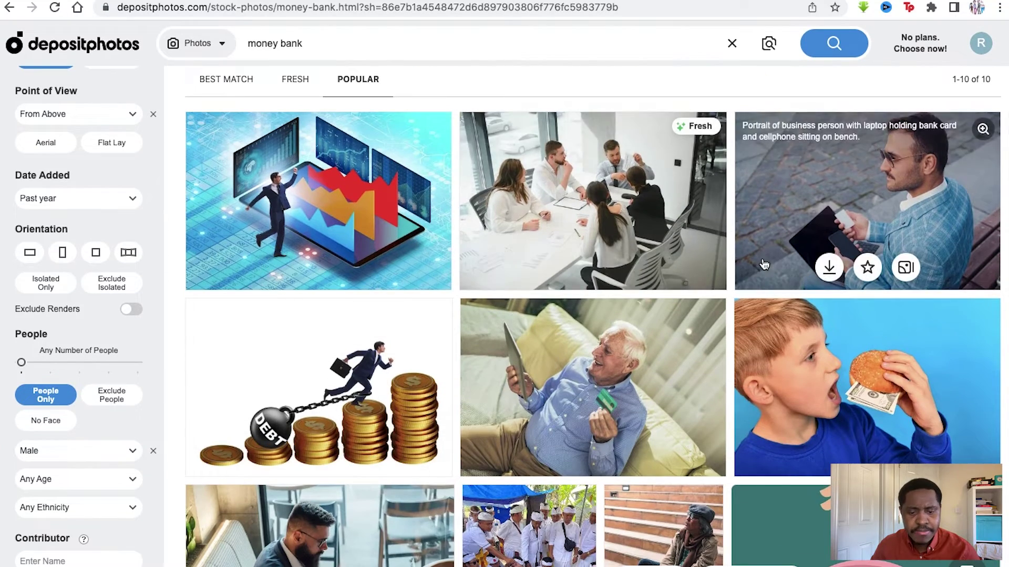
scroll(764, 264, "down", 2)
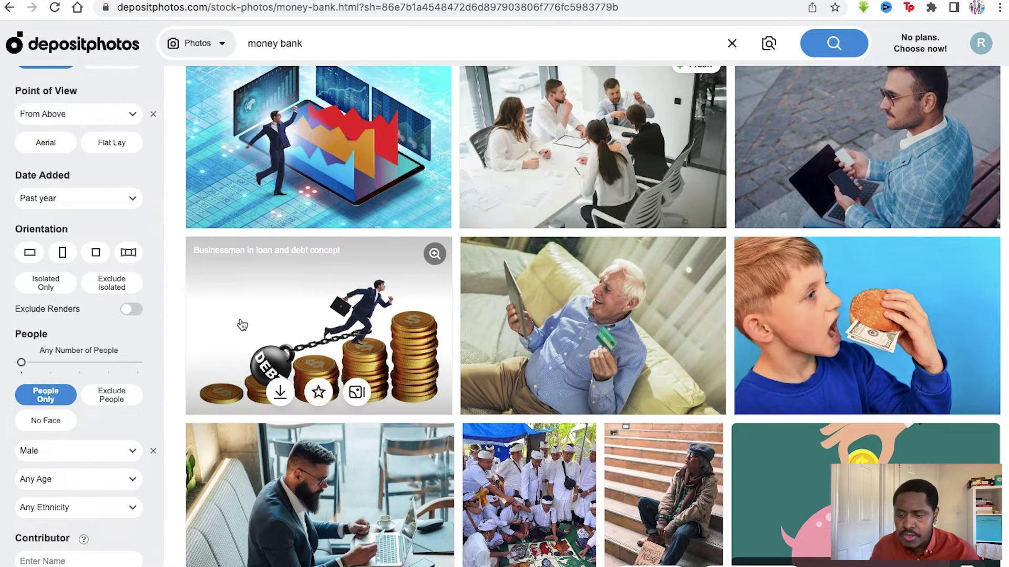
left_click(101, 473)
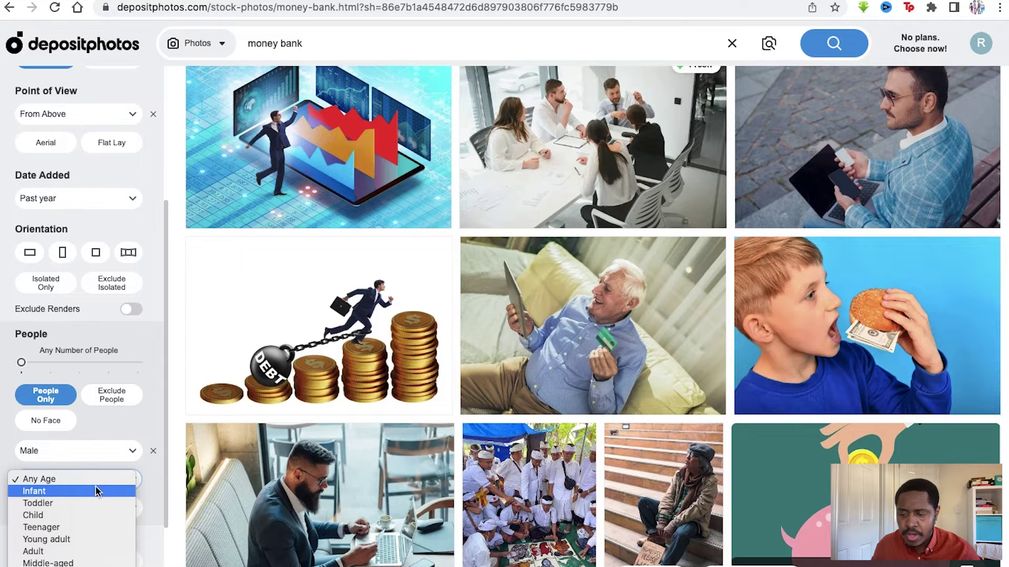
left_click(87, 539)
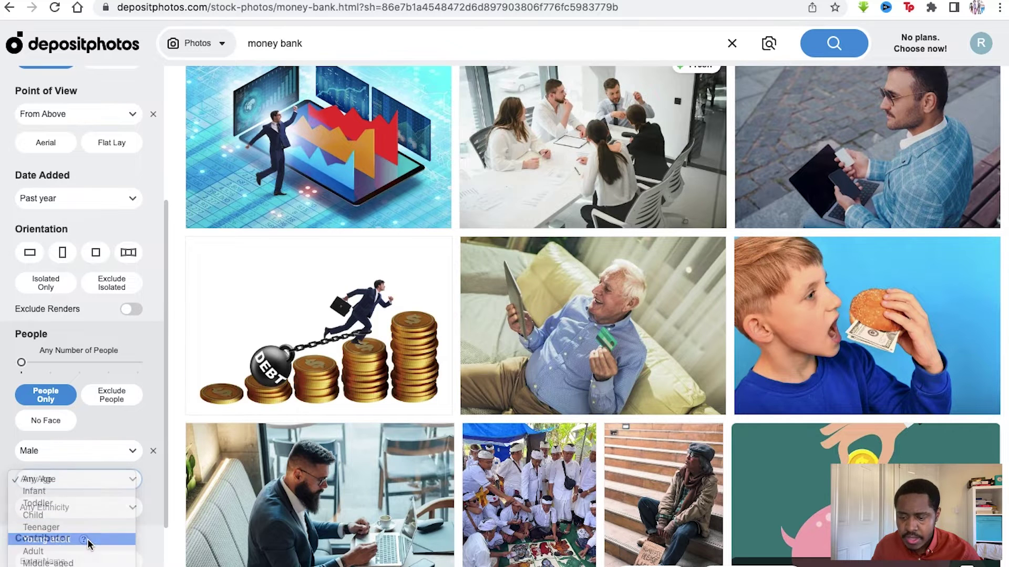
left_click(101, 506)
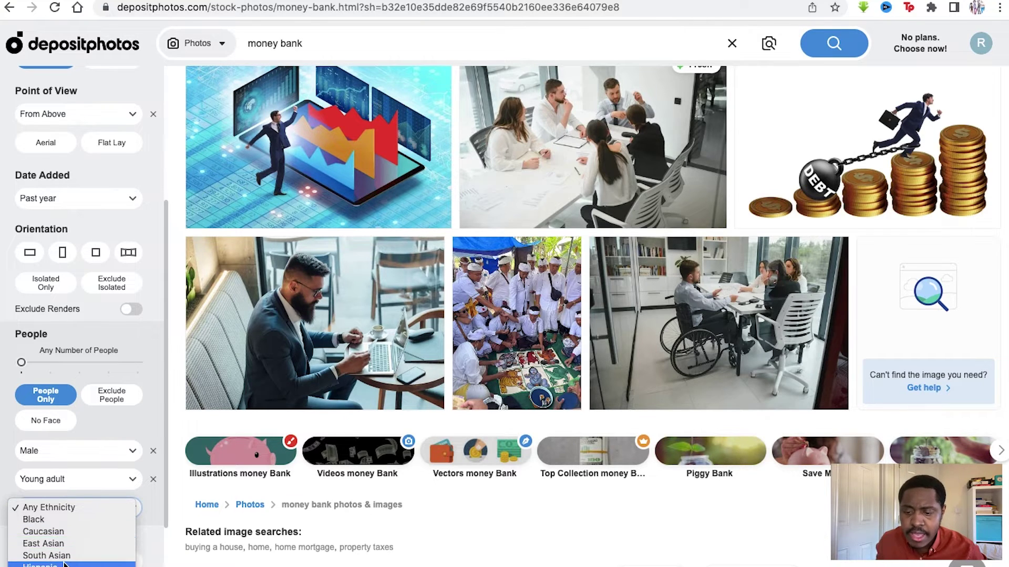
left_click(139, 418)
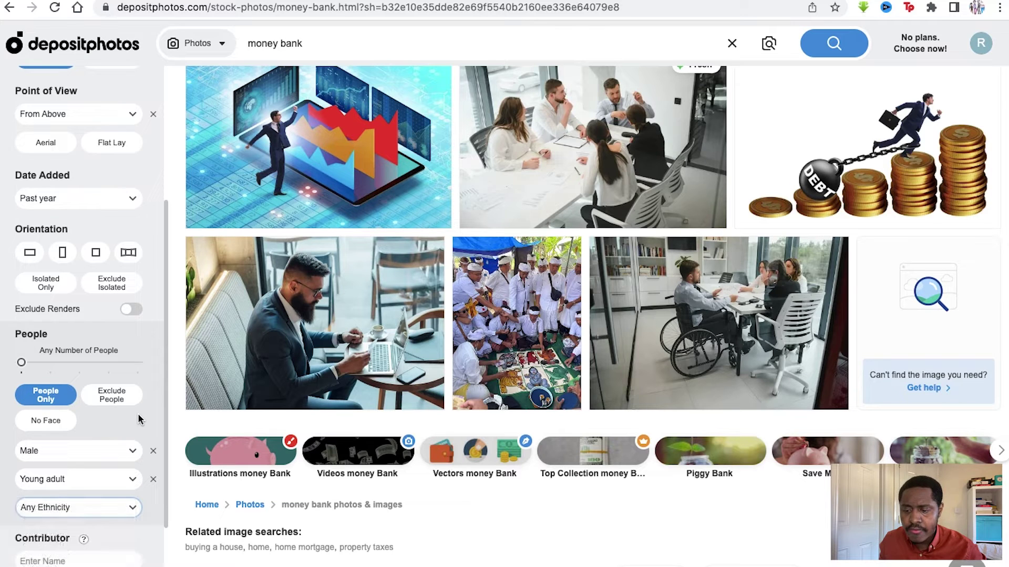
scroll(138, 419, "down", 5)
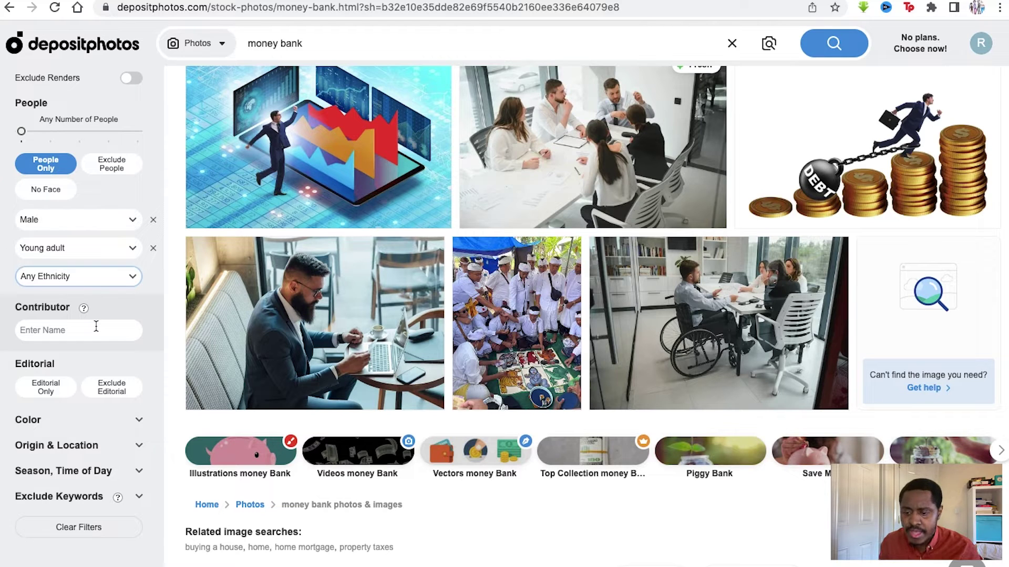
- Toggle the editorial-only filter on and back off, and expand the Color filters
left_click(62, 393)
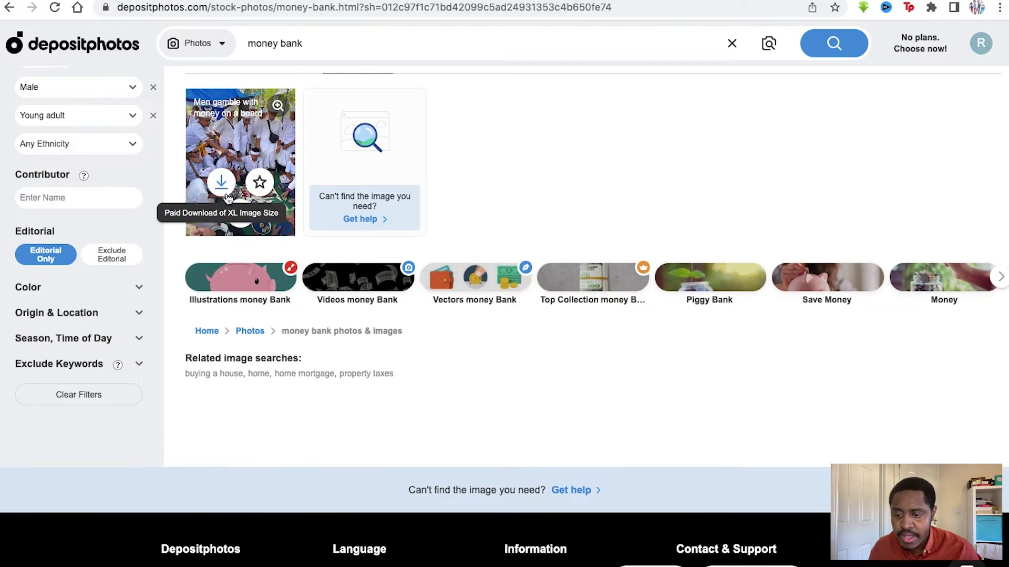
left_click(63, 266)
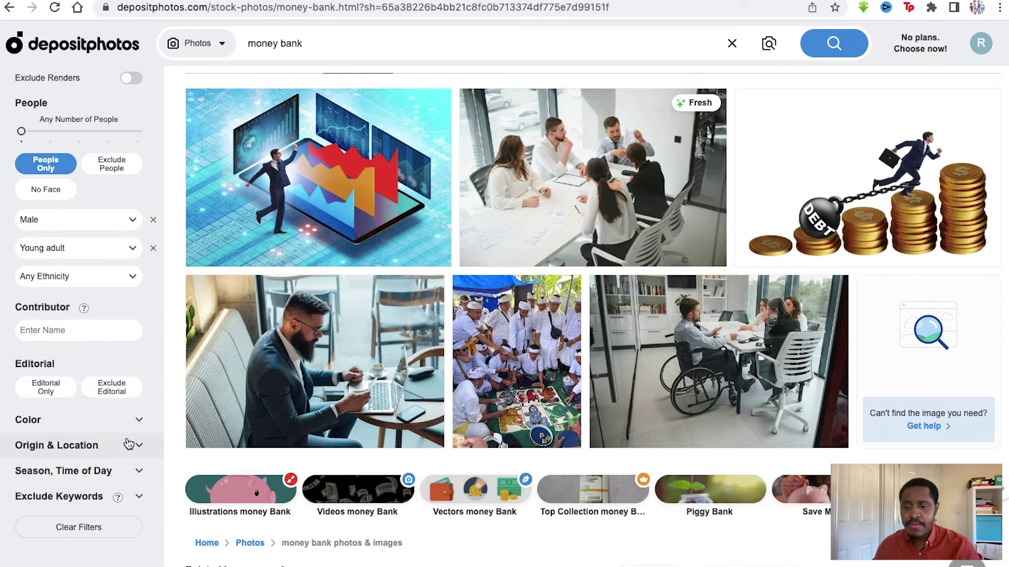
left_click(136, 426)
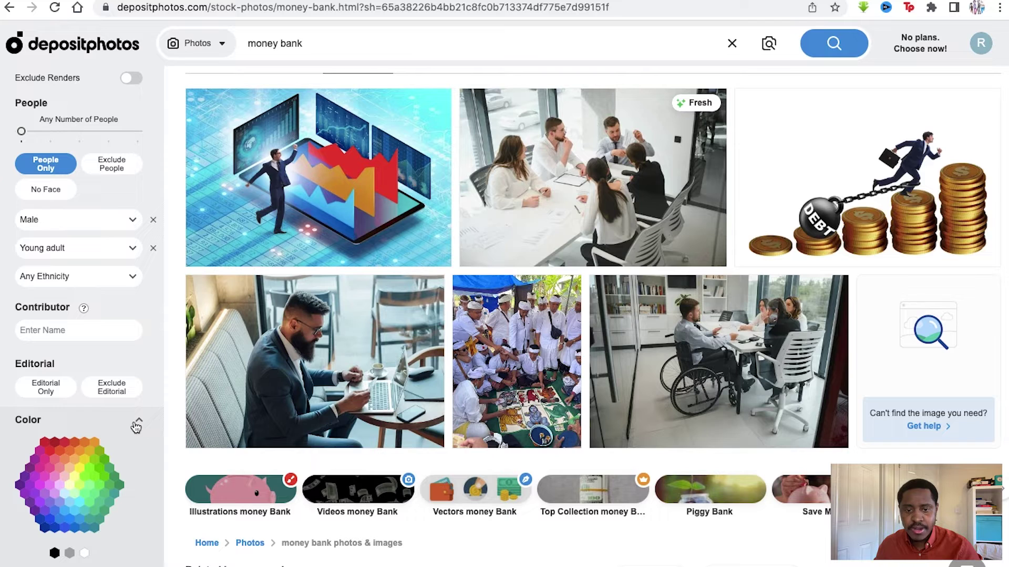
scroll(131, 431, "down", 1)
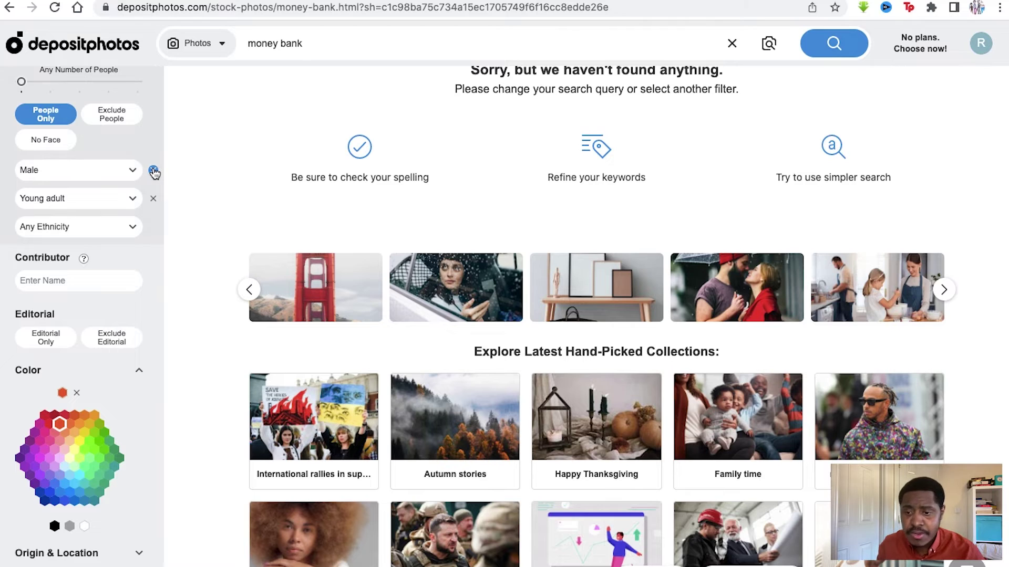
- Clear the Male and Young adult filters, filter by red, and collapse the Color section
left_click(153, 172)
left_click(153, 199)
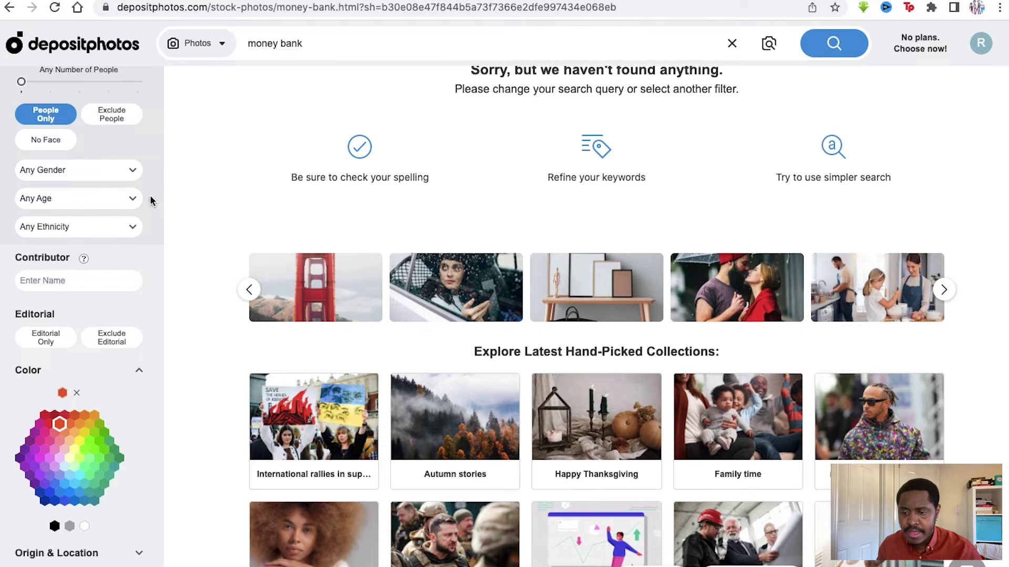
left_click(44, 415)
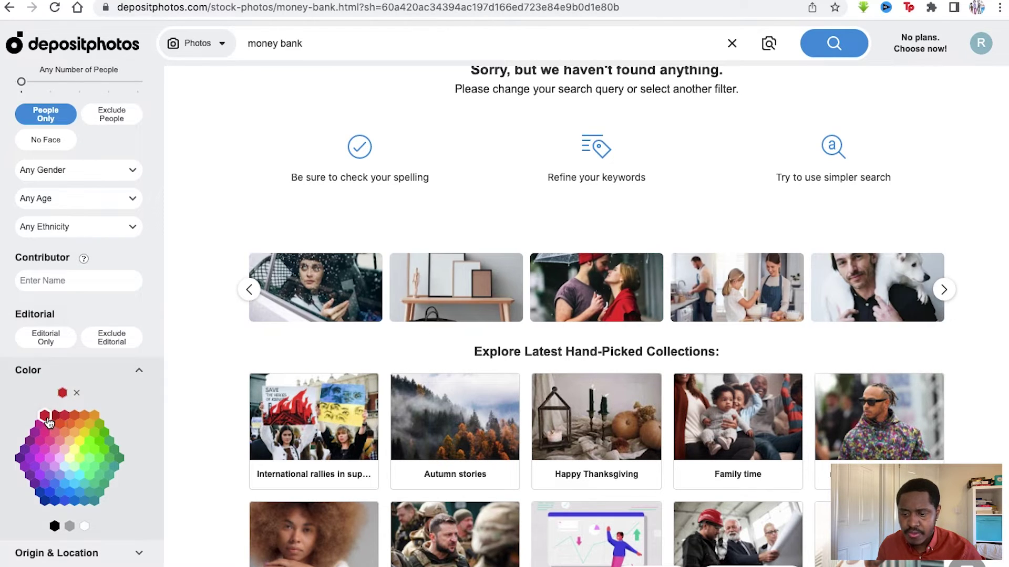
left_click(140, 373)
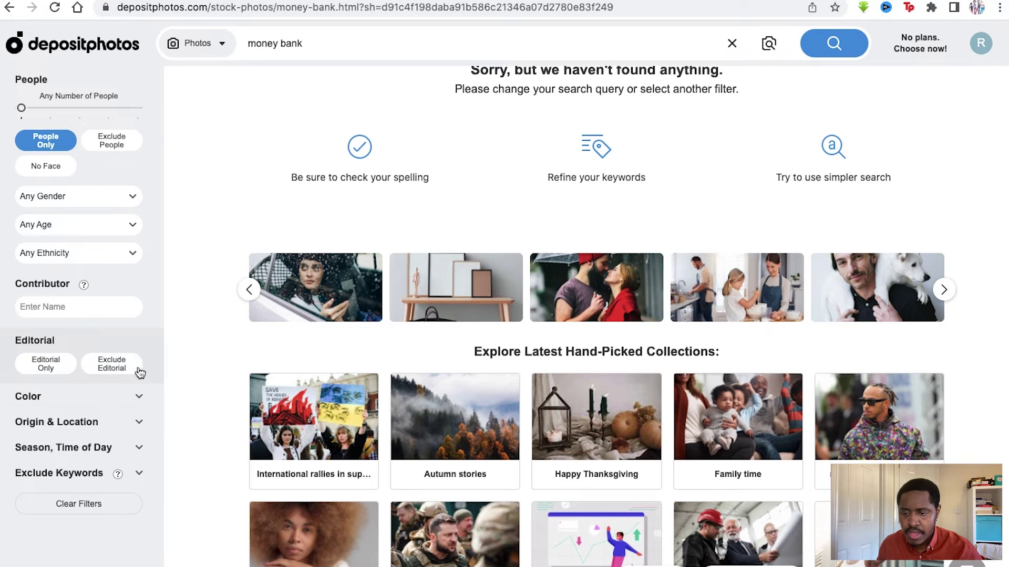
left_click(131, 417)
- Inspect the country, season and time-of-day dropdowns, leaving each set to Any
left_click(109, 413)
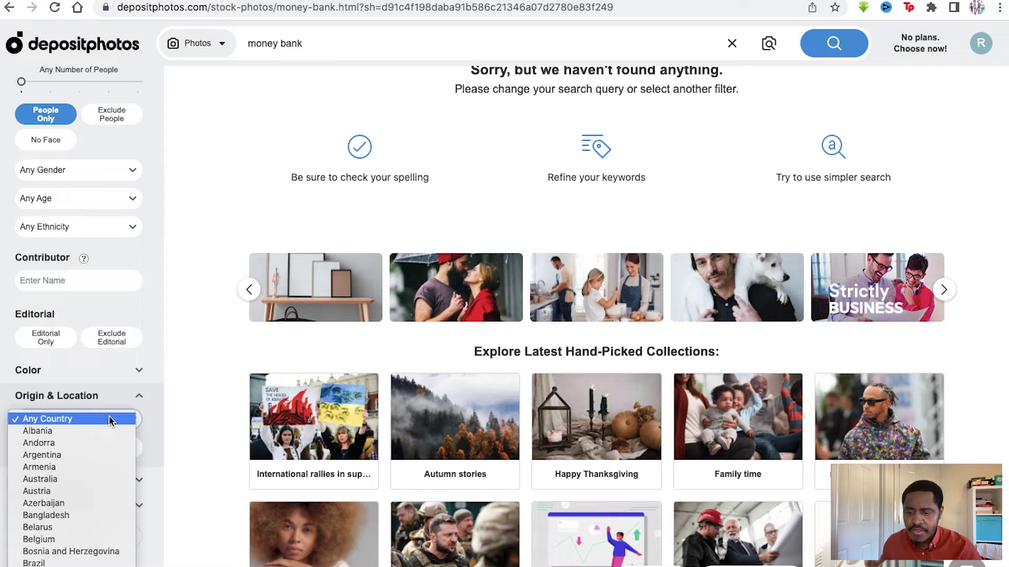
left_click(109, 418)
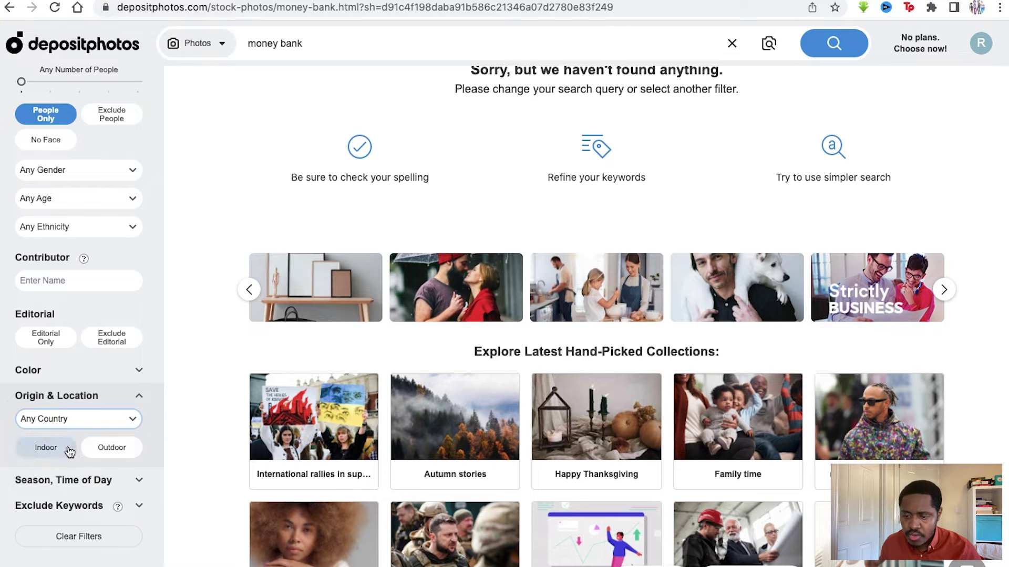
left_click(116, 481)
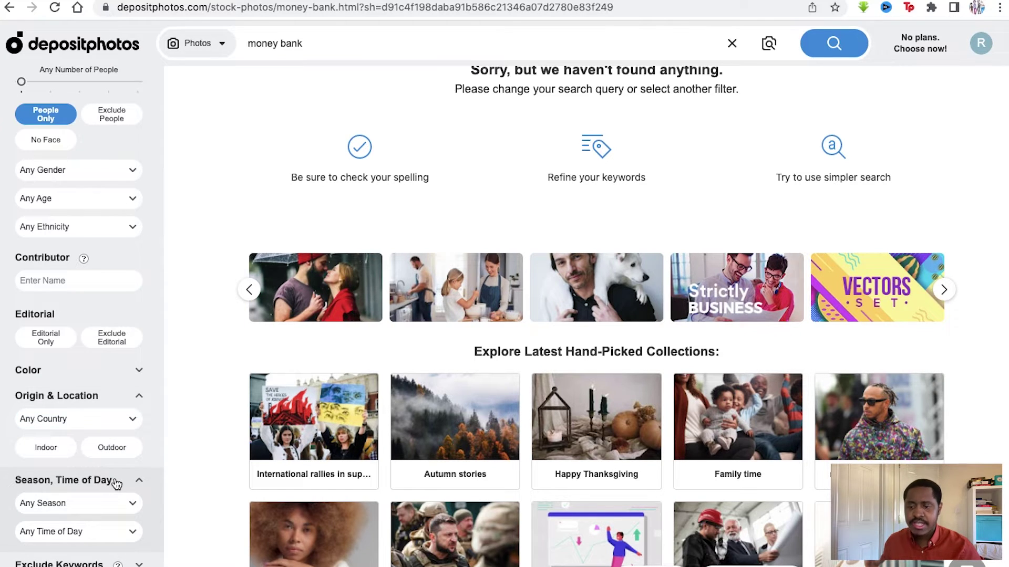
scroll(114, 478, "down", 2)
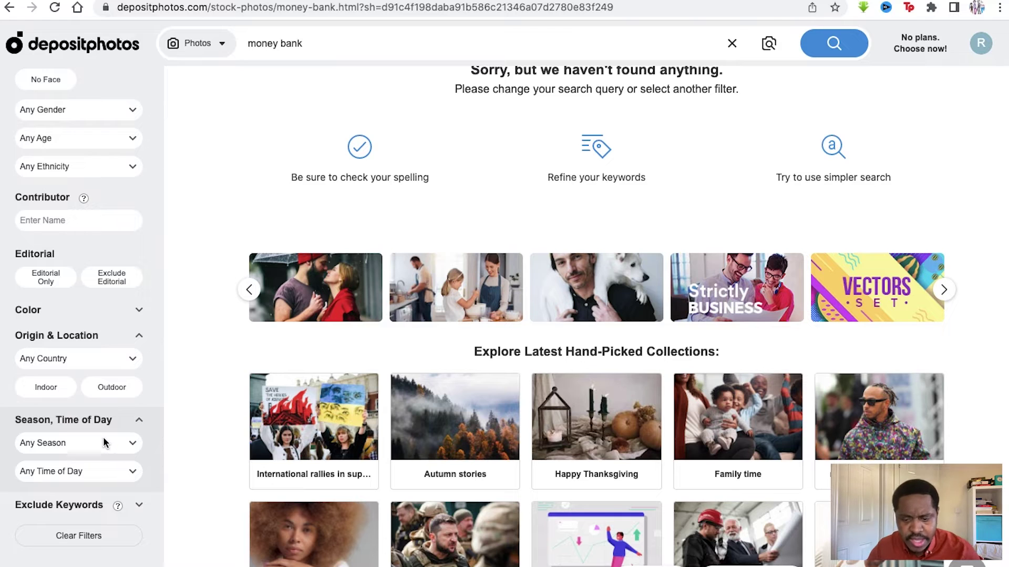
left_click(105, 443)
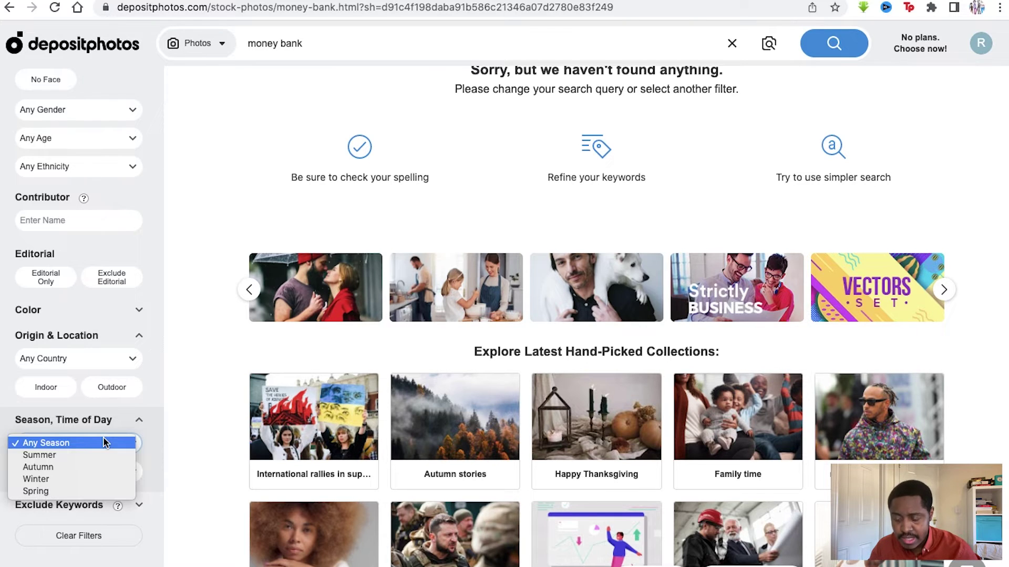
left_click(103, 443)
left_click(95, 475)
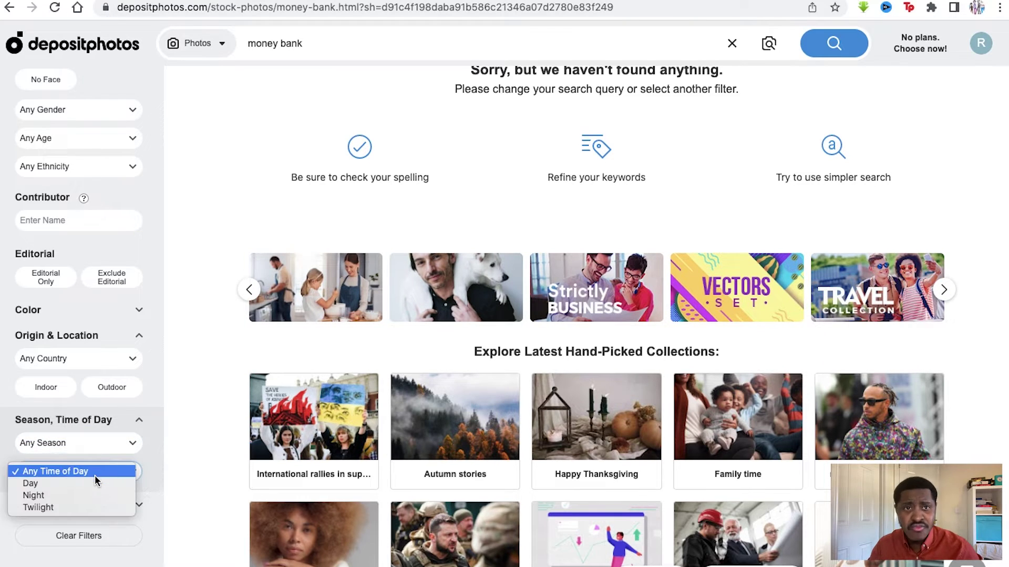
left_click(93, 475)
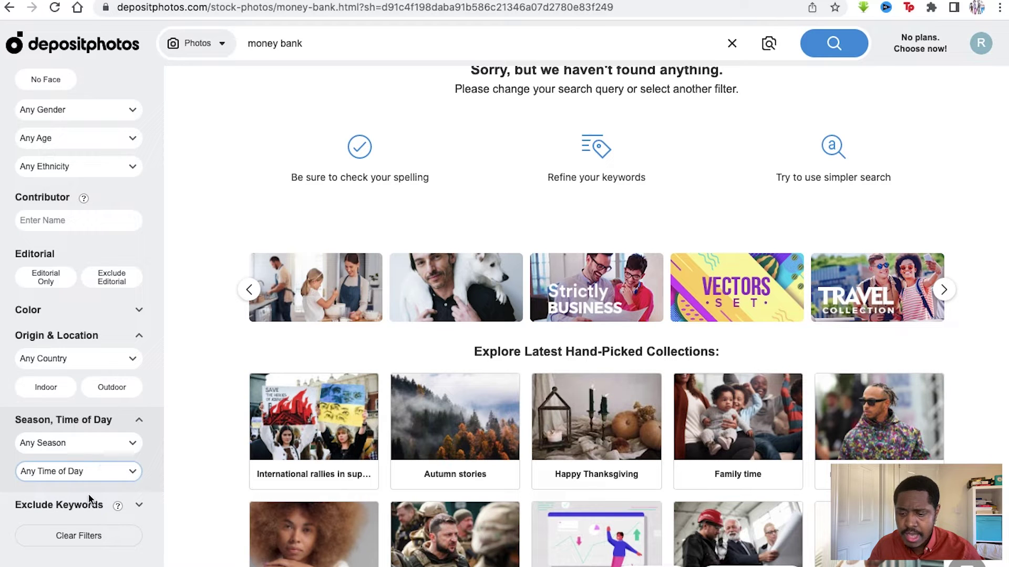
- Expand Exclude Keywords, then remove the From Above and Profile filter chips to get 552 photos
left_click(84, 504)
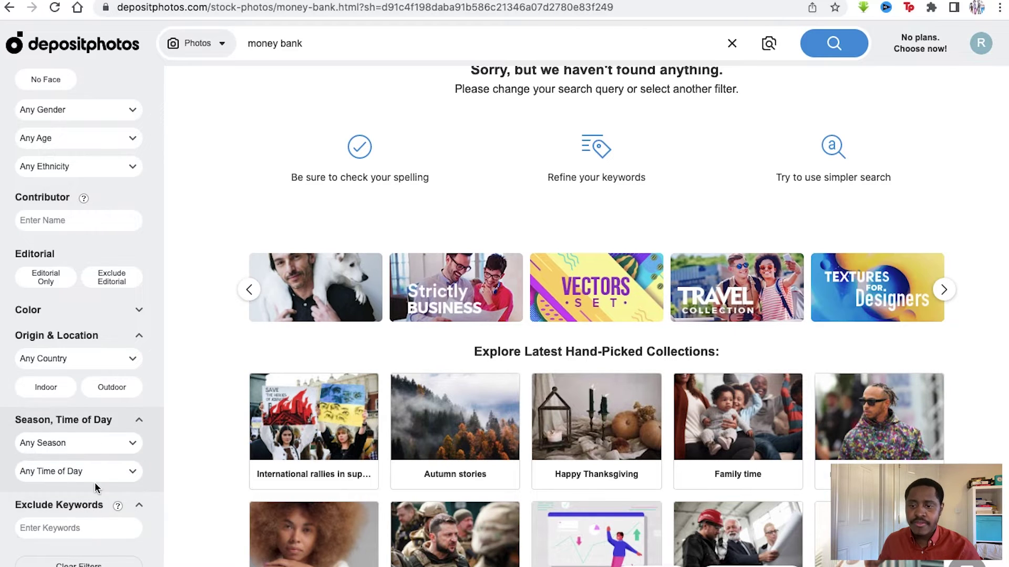
scroll(79, 367, "up", 5)
scroll(228, 259, "up", 5)
scroll(165, 190, "up", 2)
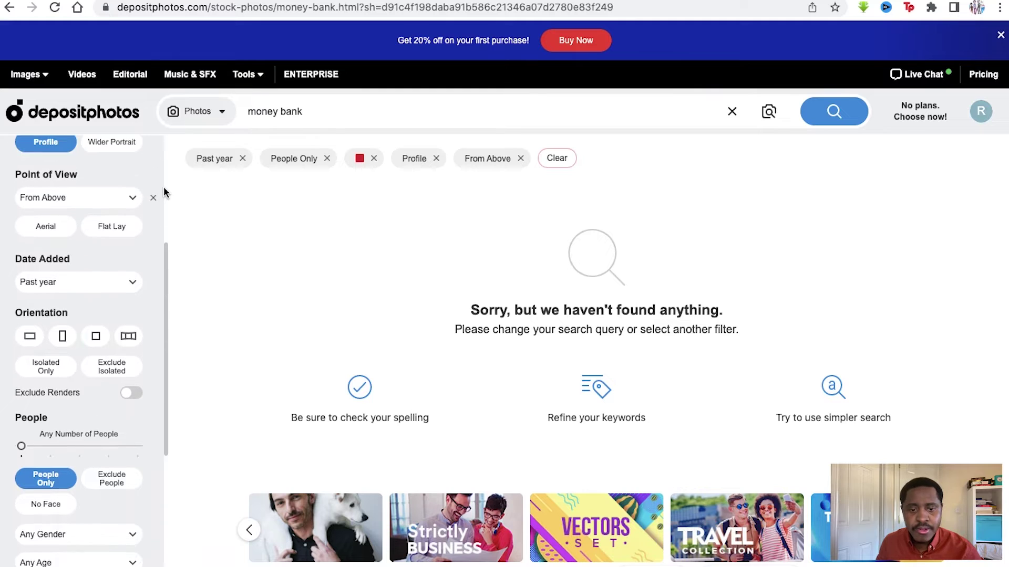
left_click(520, 158)
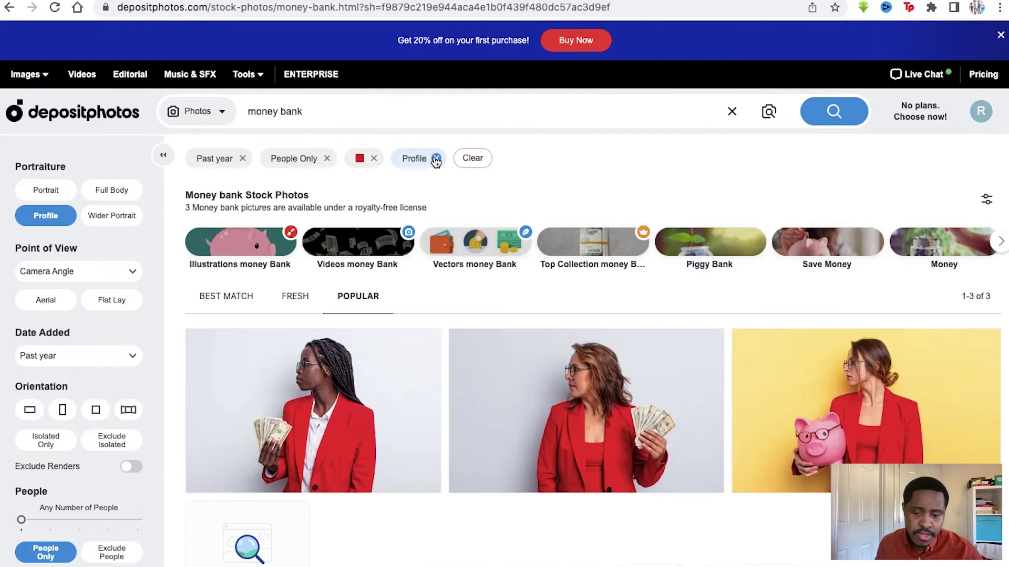
left_click(436, 159)
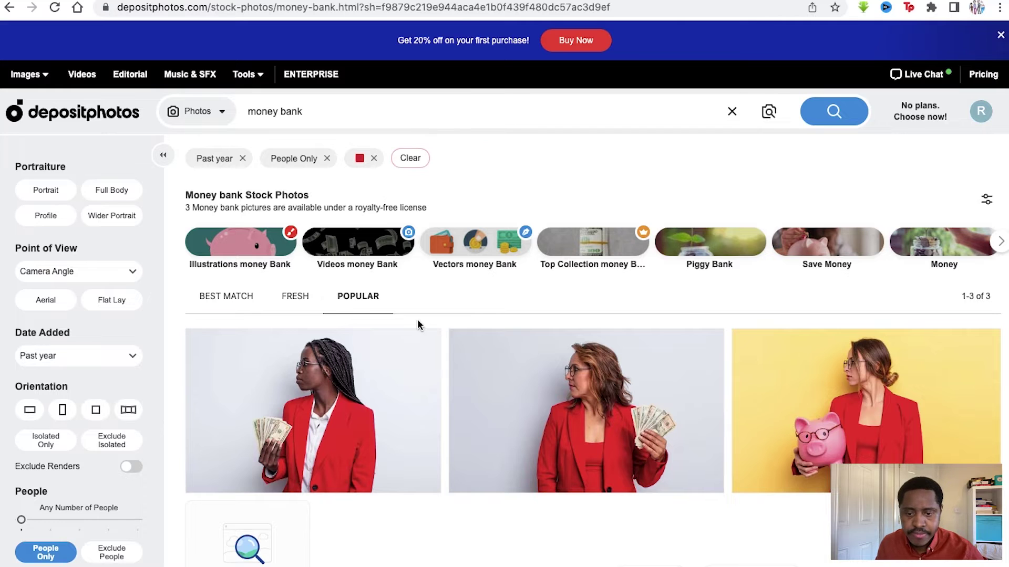
scroll(407, 342, "down", 5)
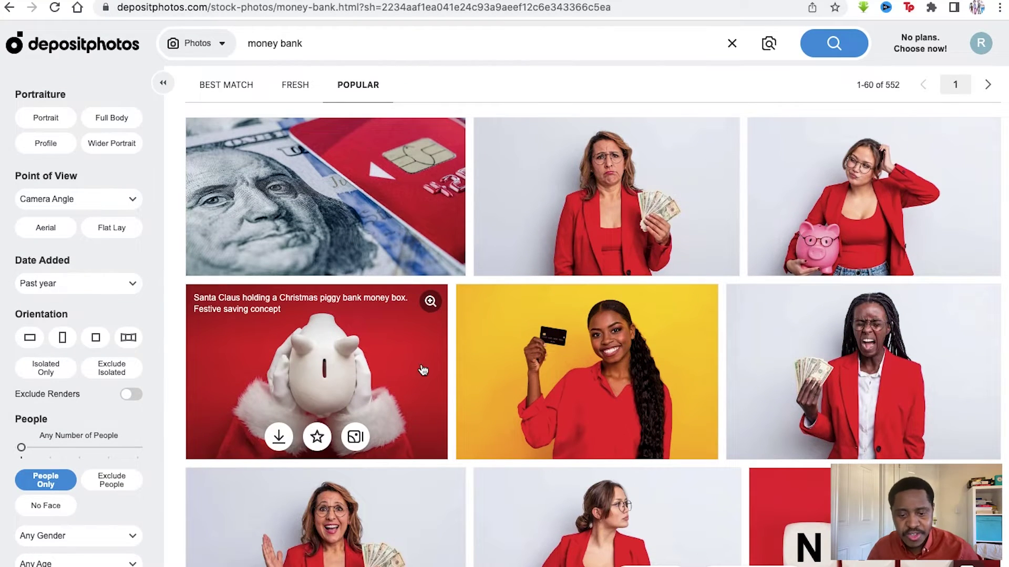
scroll(450, 394, "down", 3)
scroll(451, 394, "up", 1)
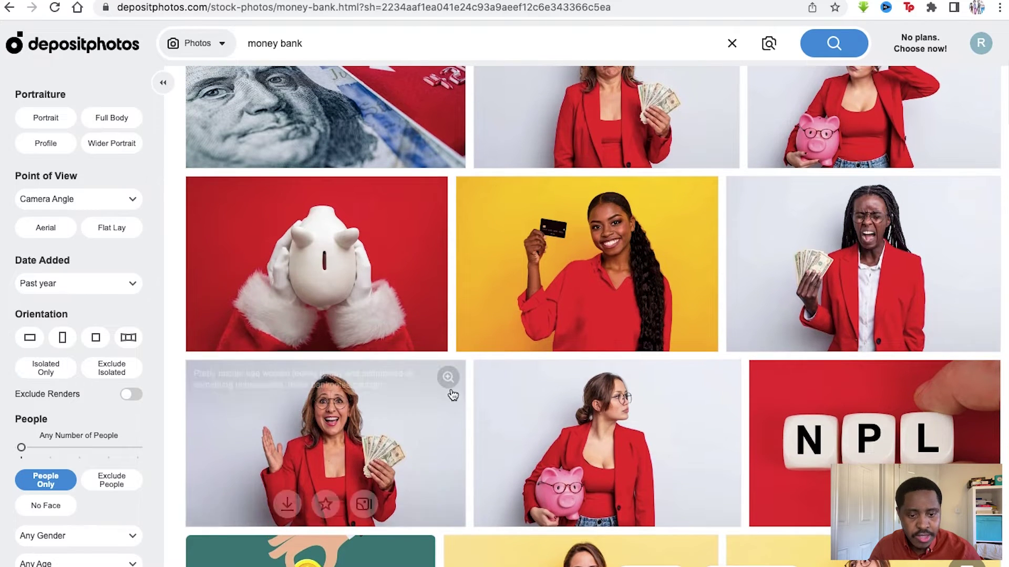
- Open the preview of the young woman holding a credit card and list its Same Series photos
left_click(567, 301)
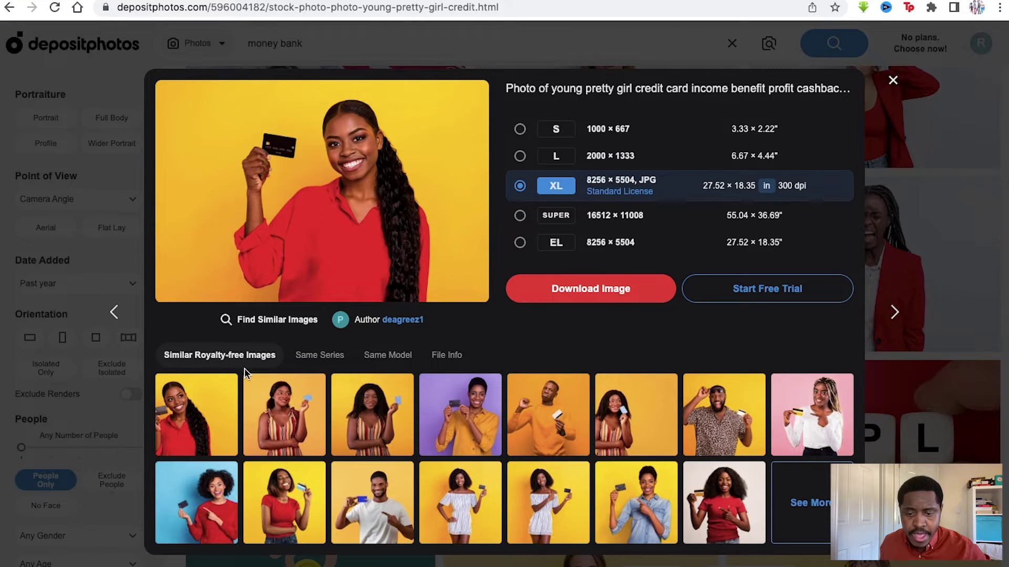
mouse_move(263, 392)
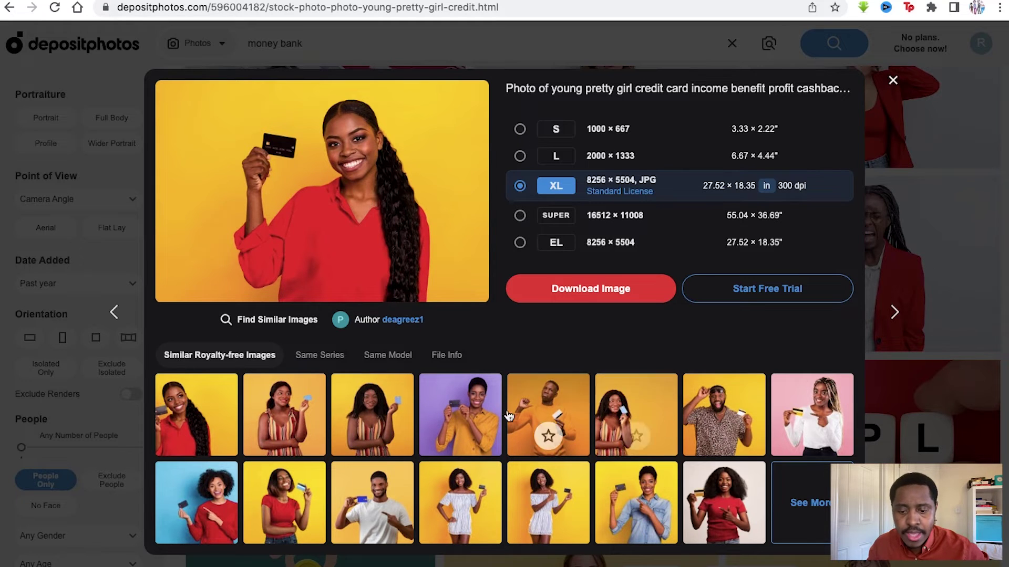
left_click(313, 359)
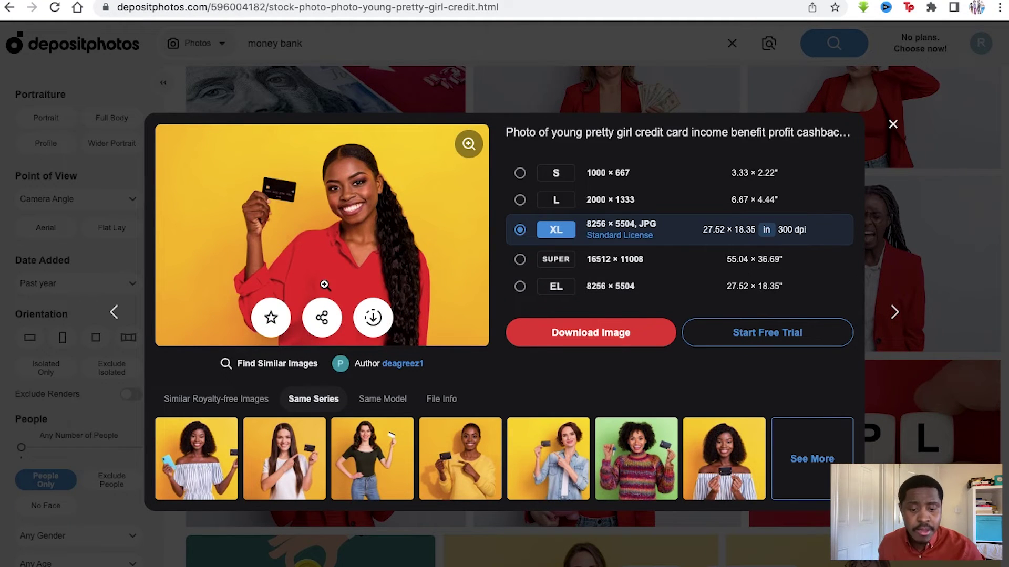
- Open the yellow-sweater series photo, view its Same Model shots, then its file info and keywords
left_click(471, 443)
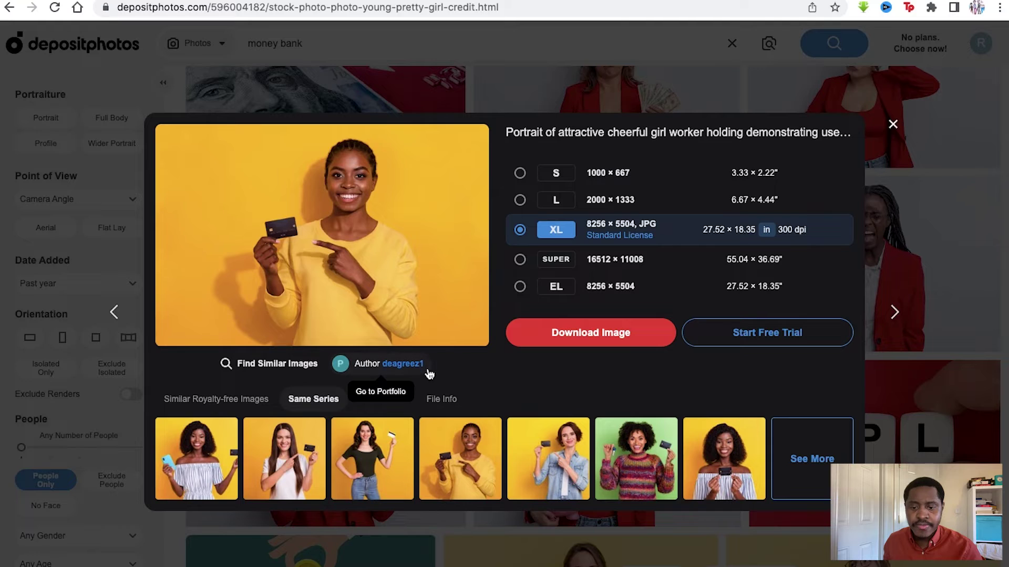
left_click(377, 403)
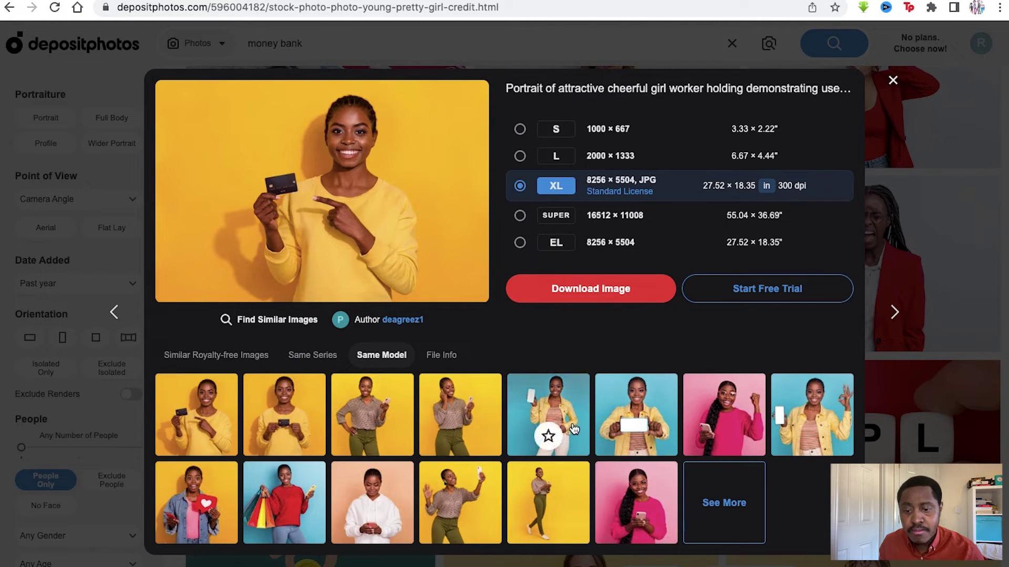
left_click(446, 361)
scroll(307, 425, "down", 1)
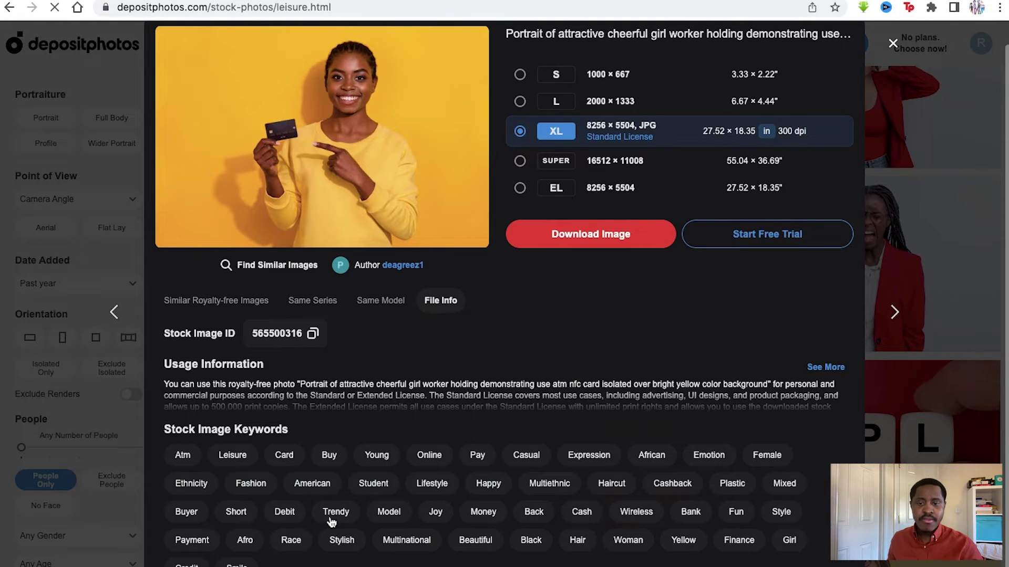
- Star the young lady with bicycle photo, saving it to the opulent favorites collection
scroll(391, 371, "down", 3)
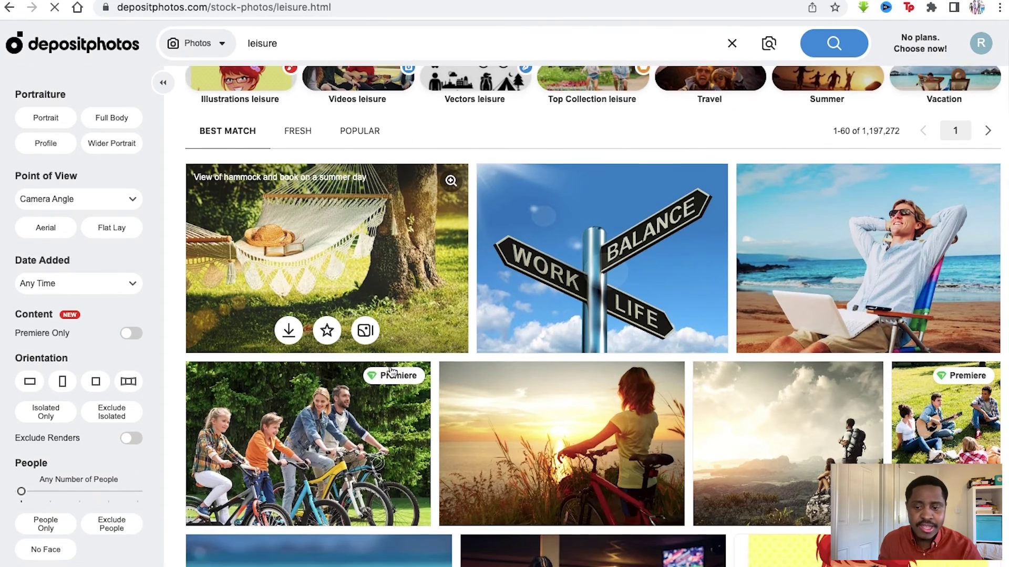
scroll(509, 255, "down", 3)
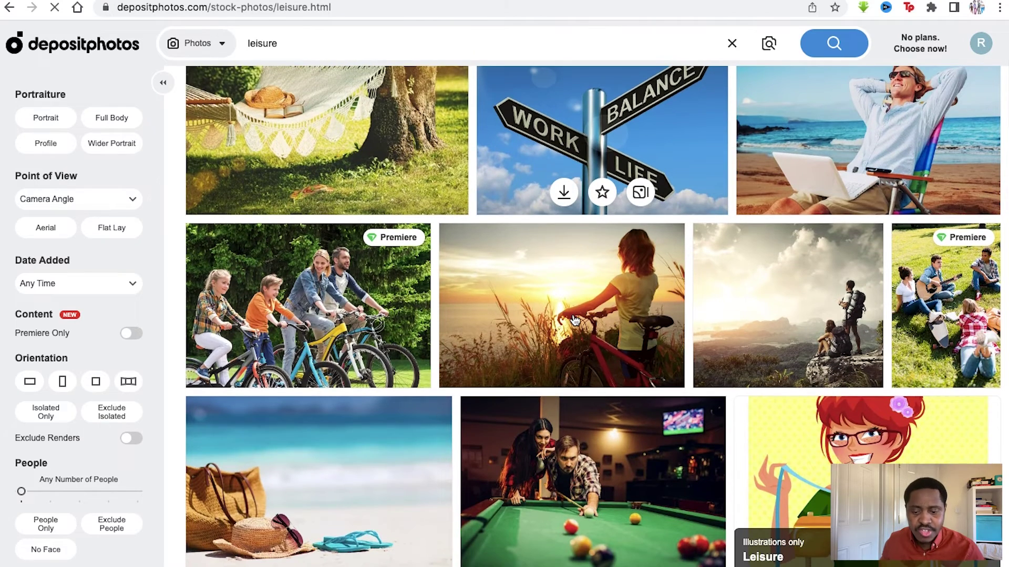
scroll(575, 320, "down", 2)
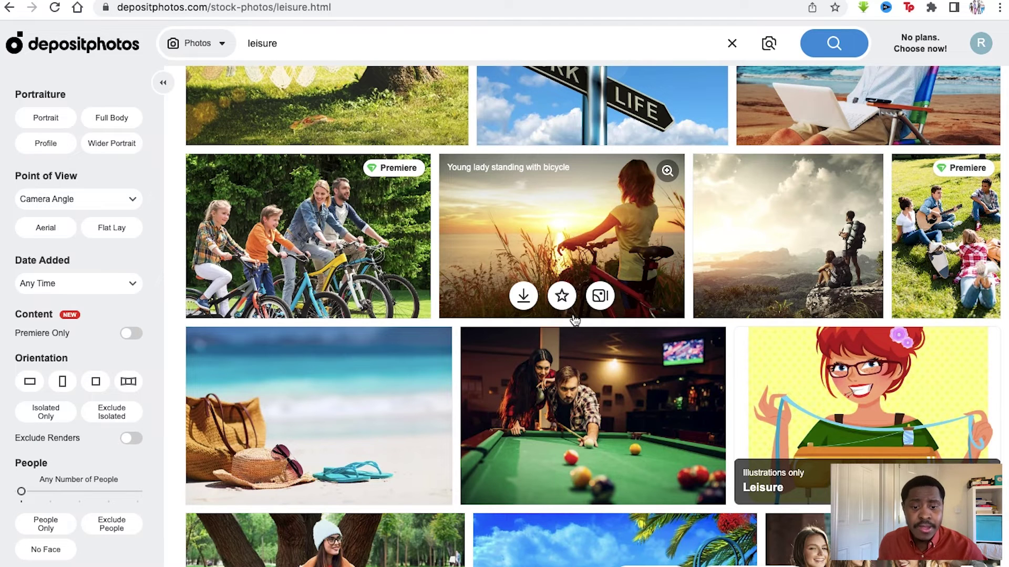
scroll(562, 310, "up", 1)
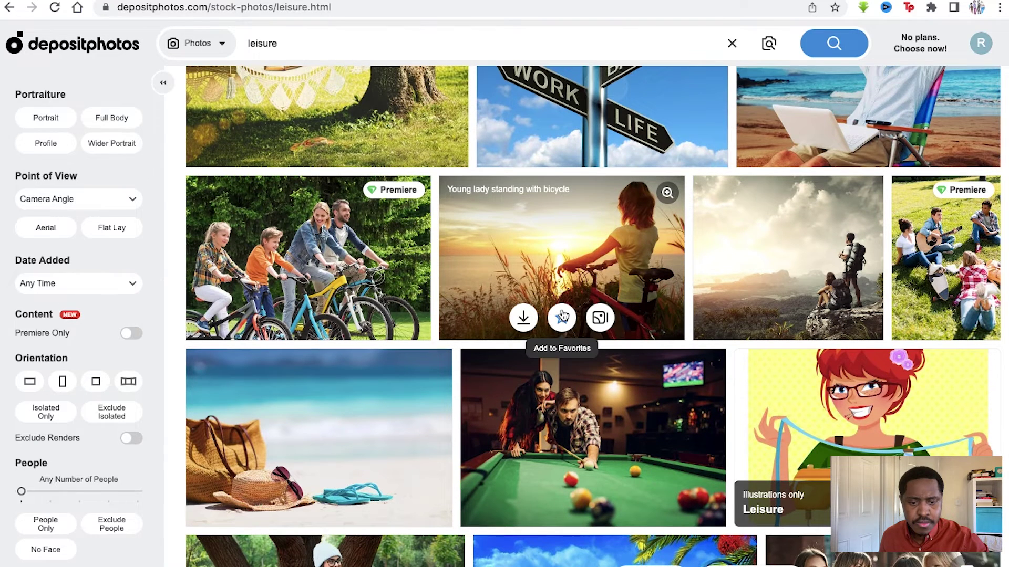
left_click(562, 317)
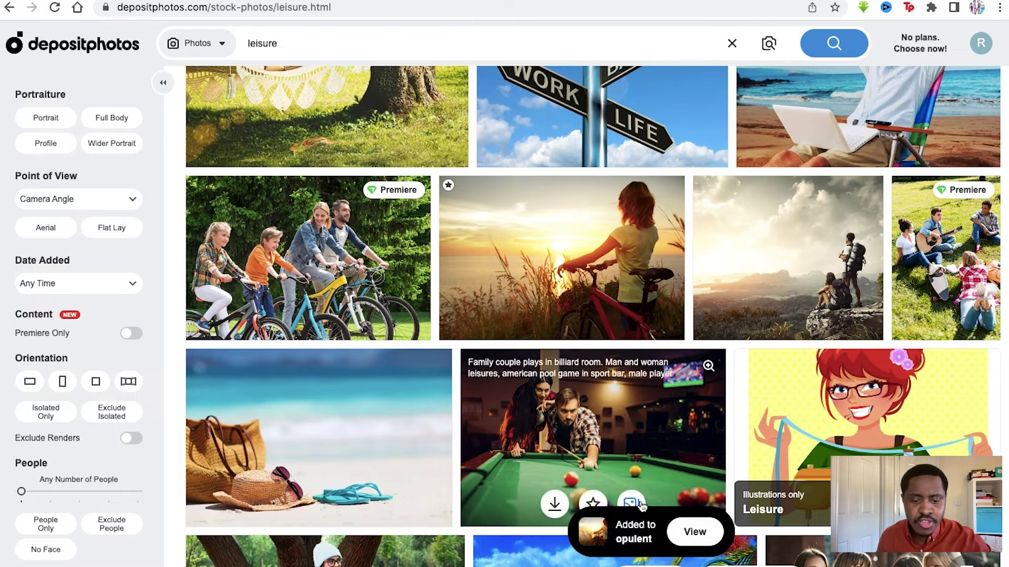
left_click(673, 531)
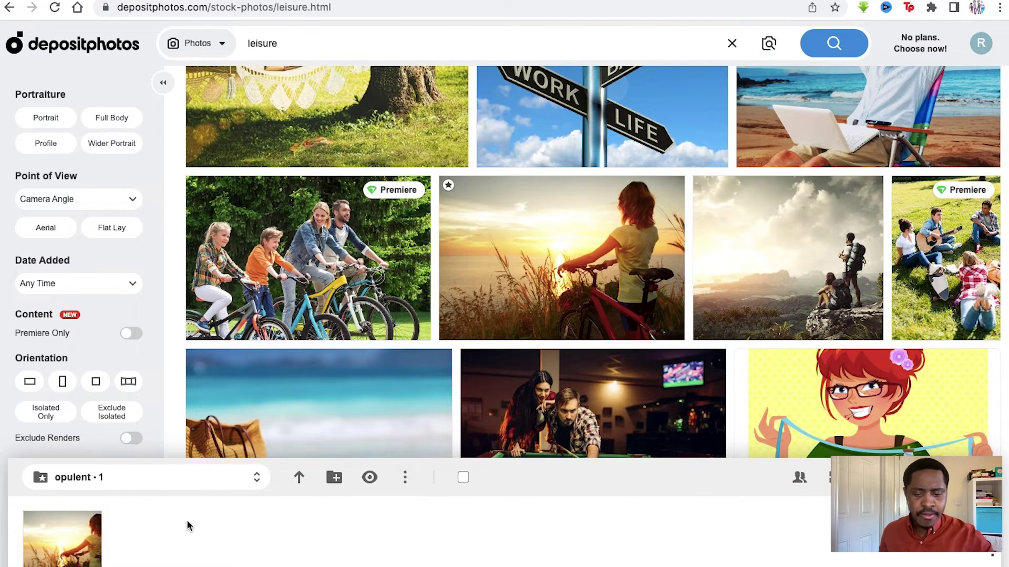
- Keep opulent as the favorites folder and view its link-sharing settings
left_click(103, 480)
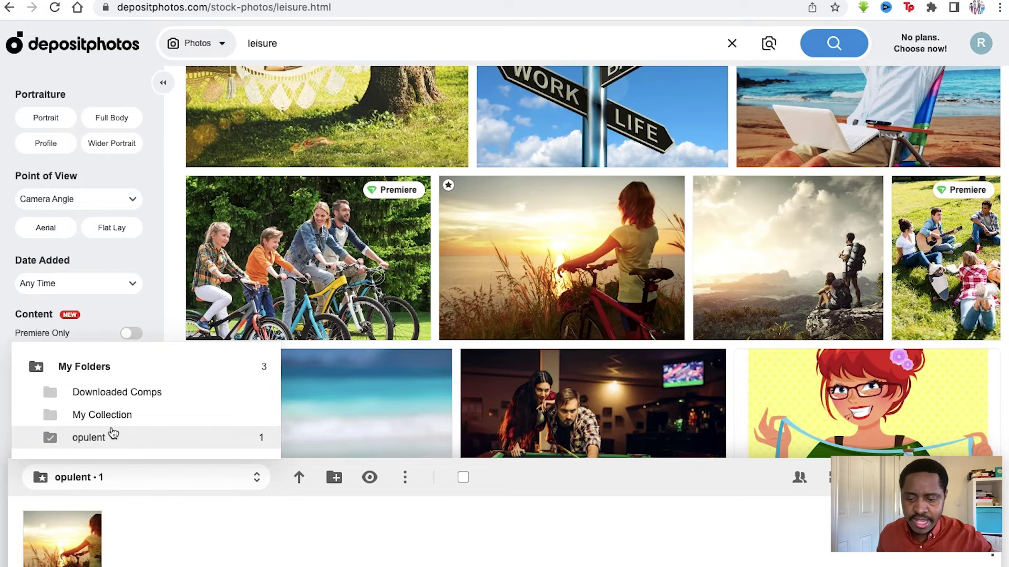
left_click(165, 540)
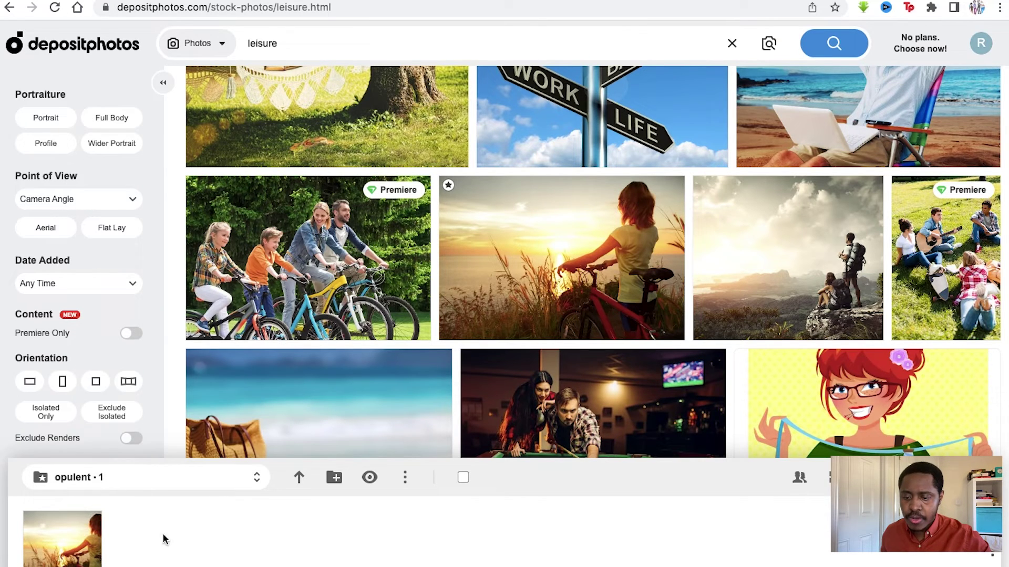
left_click(799, 480)
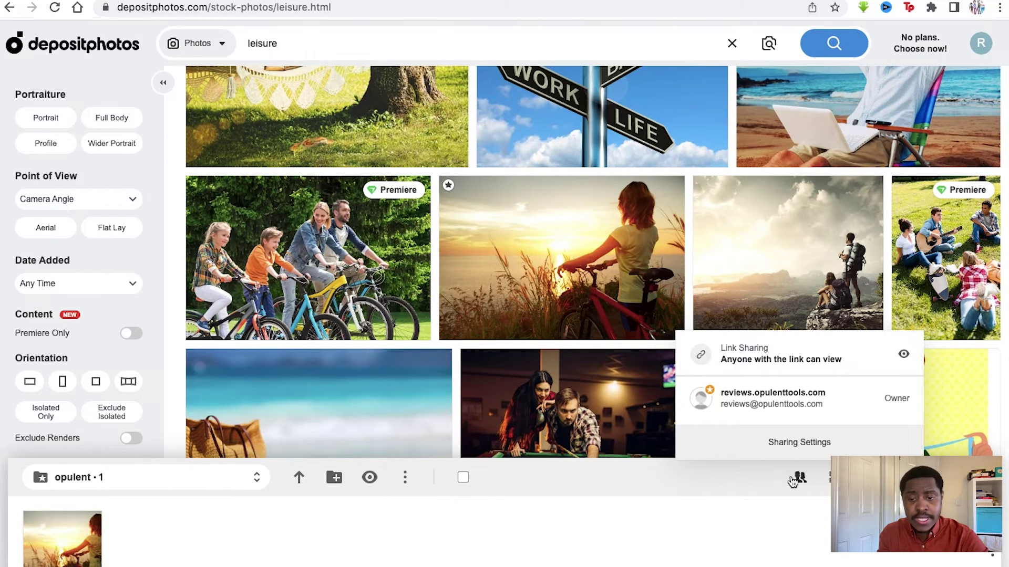
- Close the sharing details and create a new favourites folder named Tools1
left_click(828, 480)
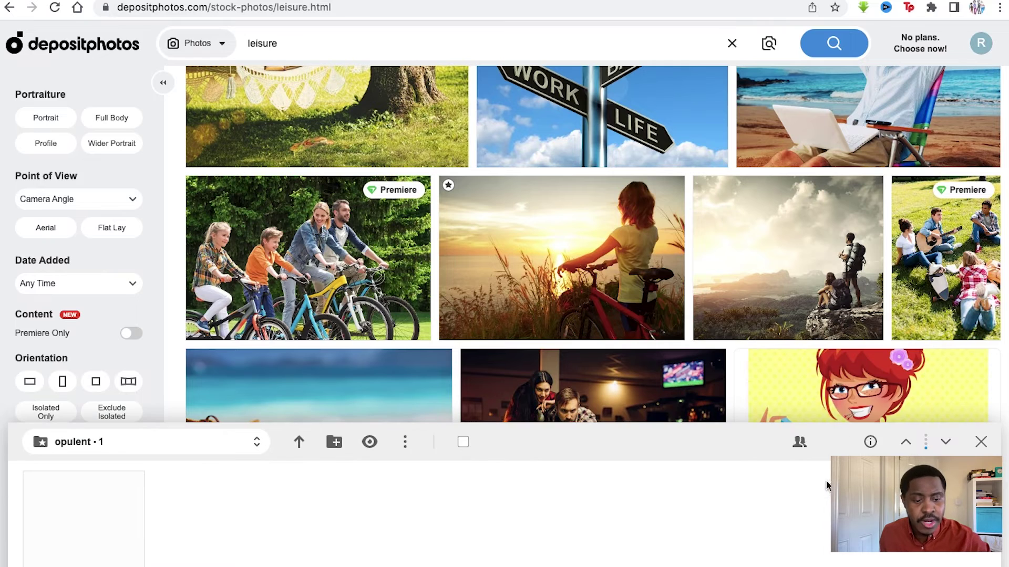
left_click(328, 444)
left_click(390, 318)
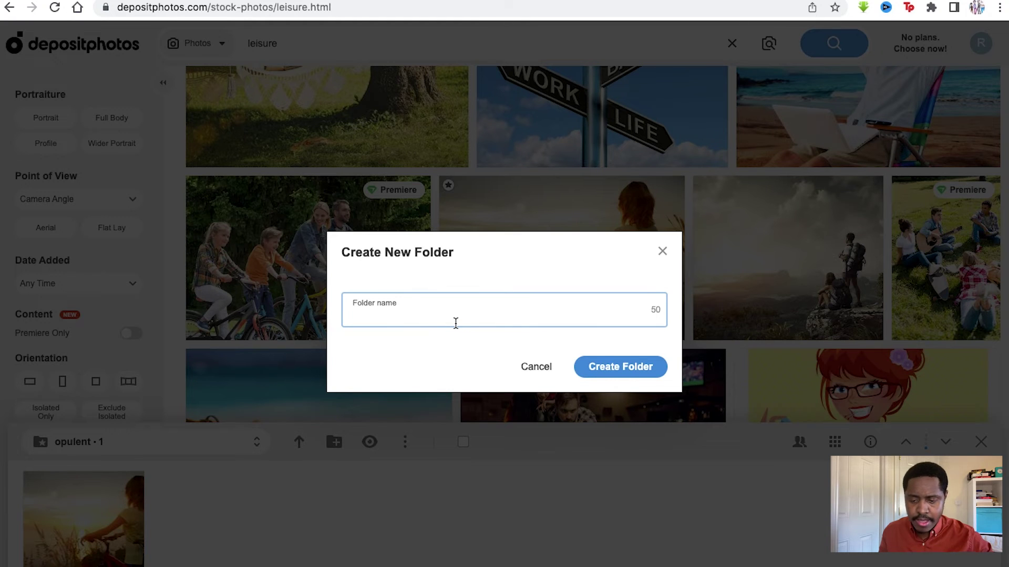
type("Tools1")
left_click(588, 372)
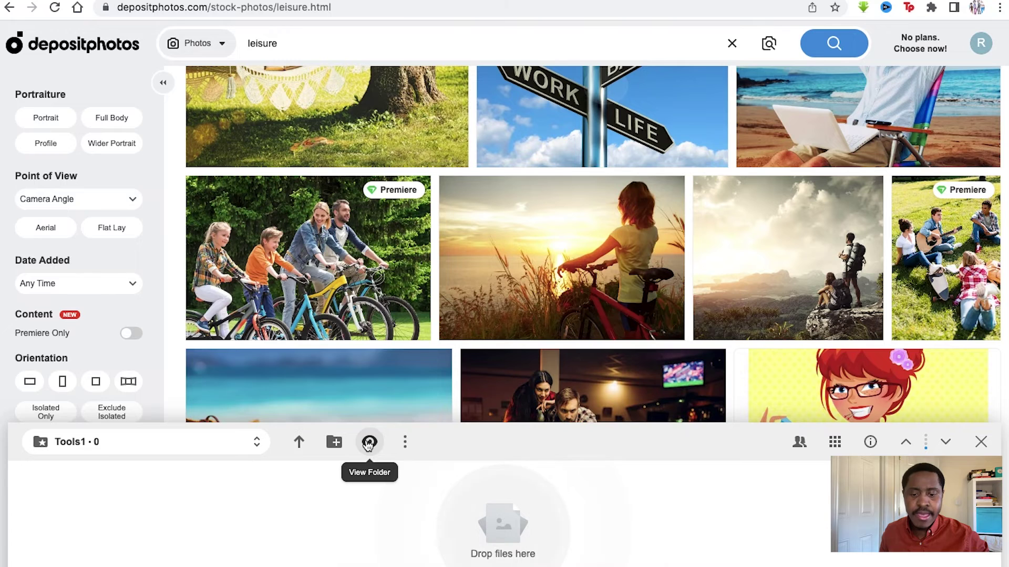
- Add the family riding bicycles photo to Tools1, check its details, and close the panel
mouse_move(323, 318)
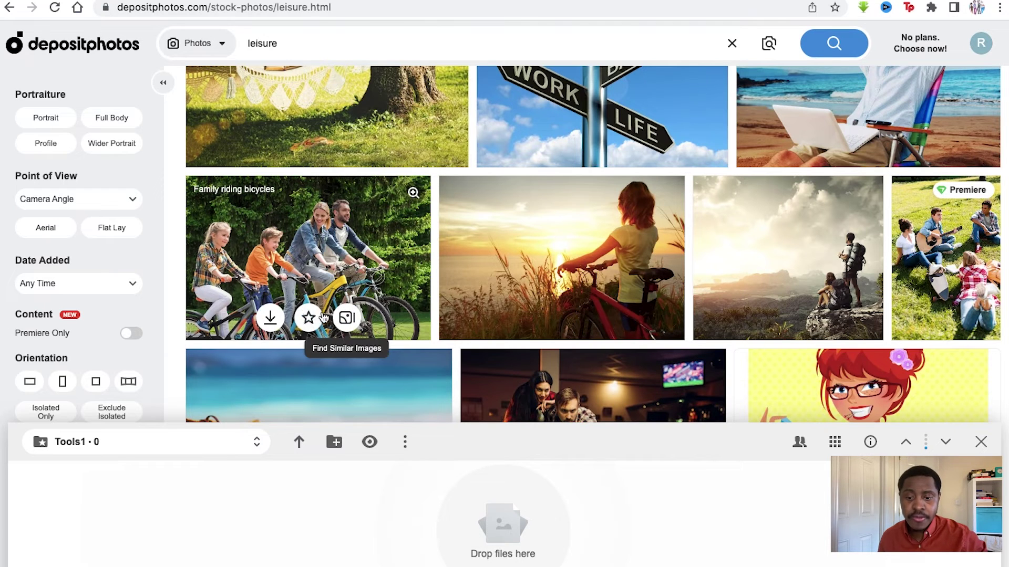
left_click(310, 317)
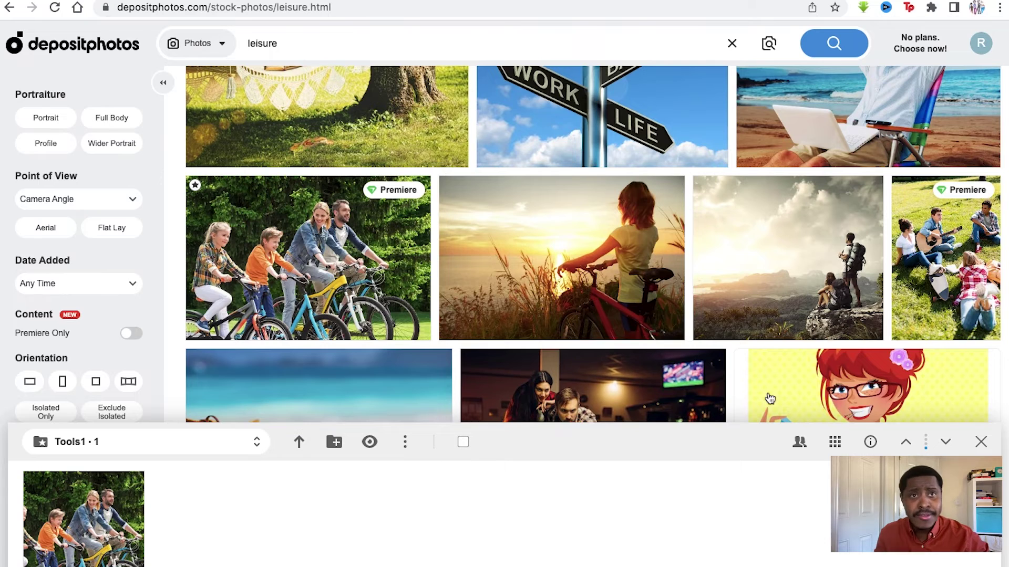
left_click(873, 446)
left_click(912, 558)
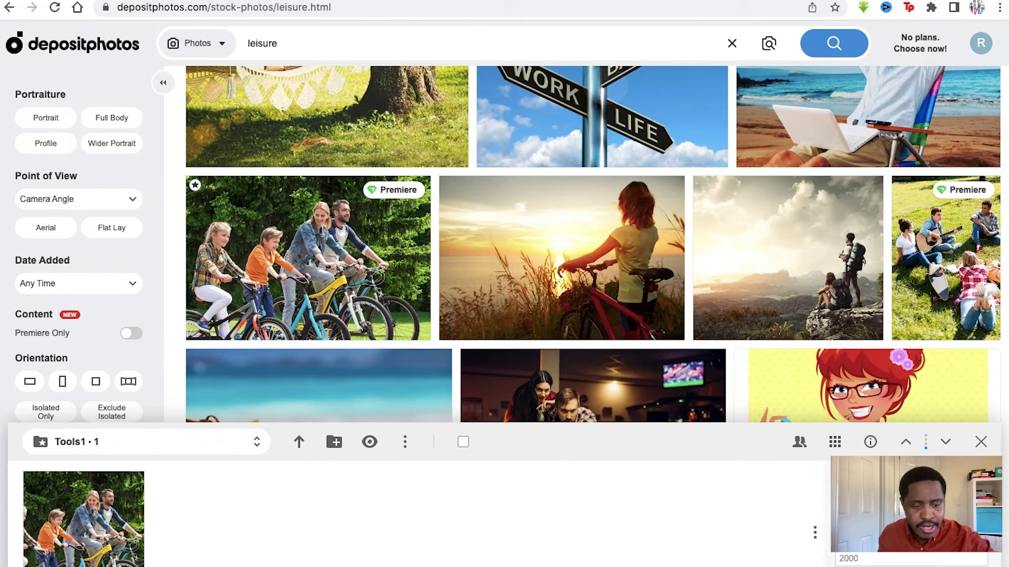
left_click(980, 442)
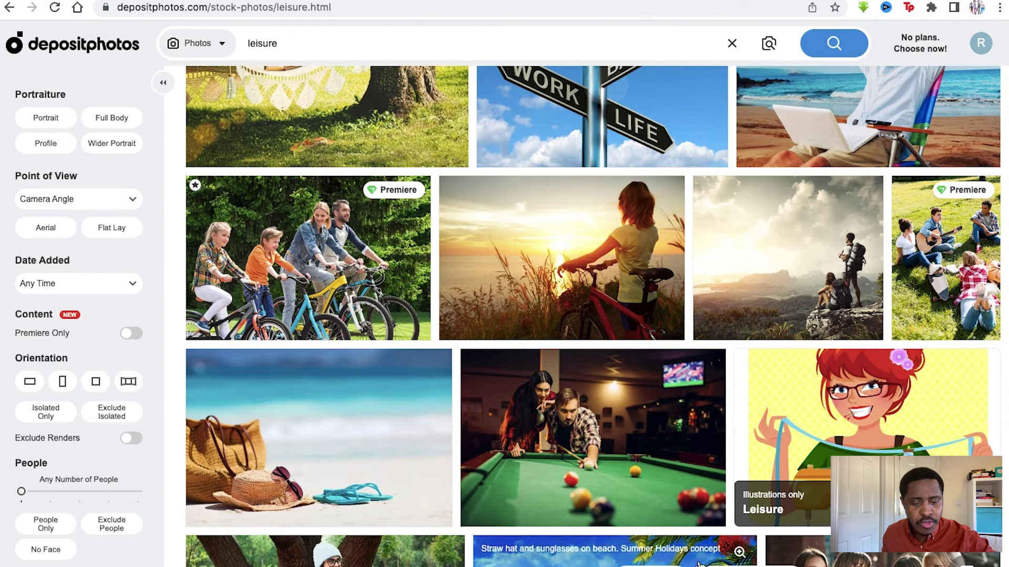
left_click(525, 565)
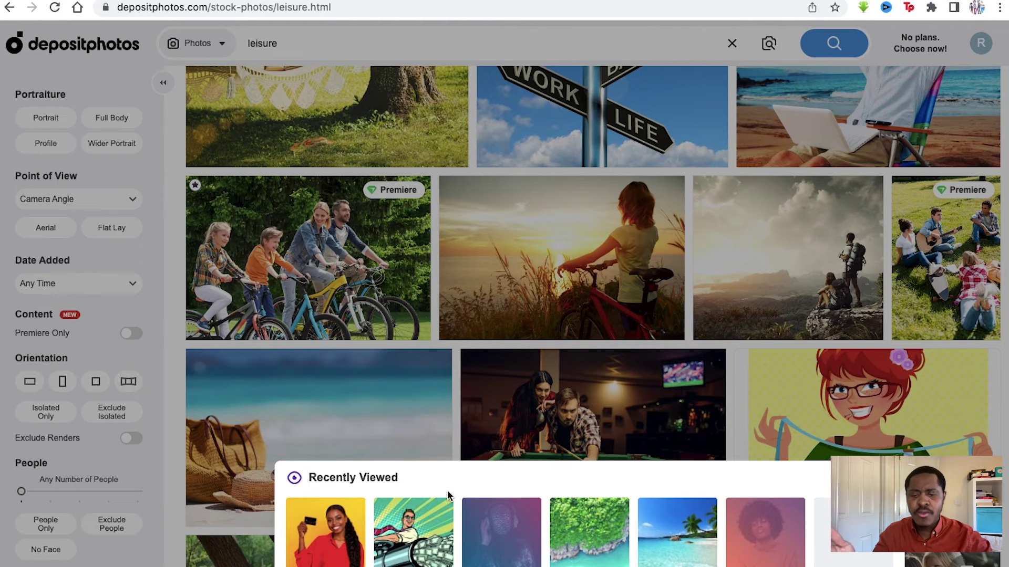
mouse_move(391, 497)
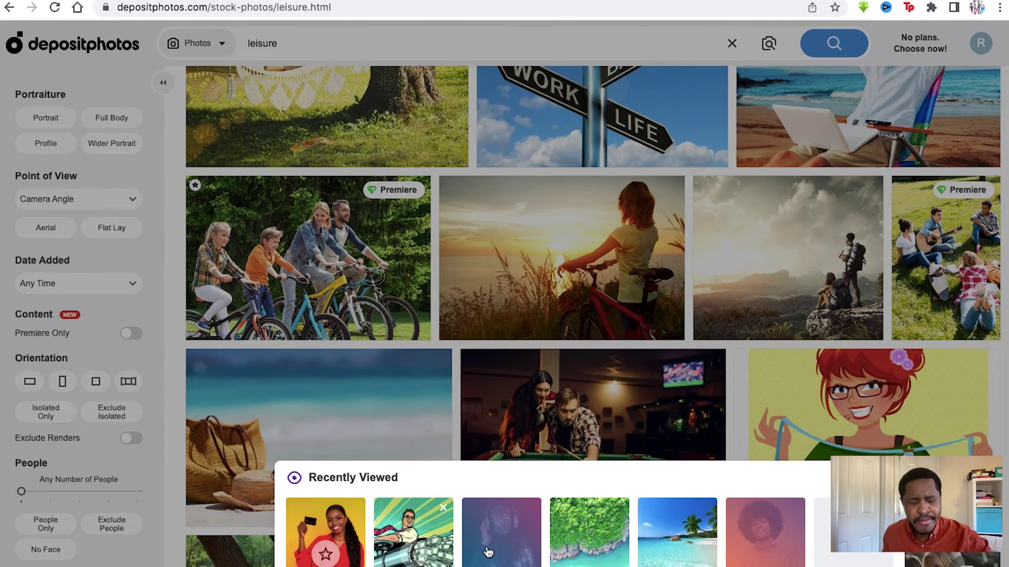
mouse_move(612, 550)
mouse_move(391, 532)
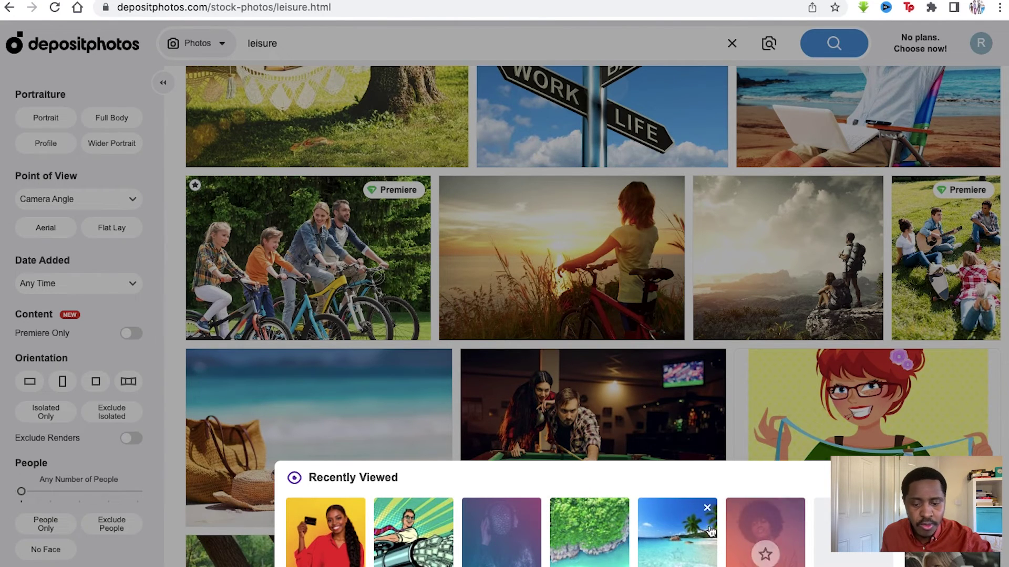
mouse_move(577, 530)
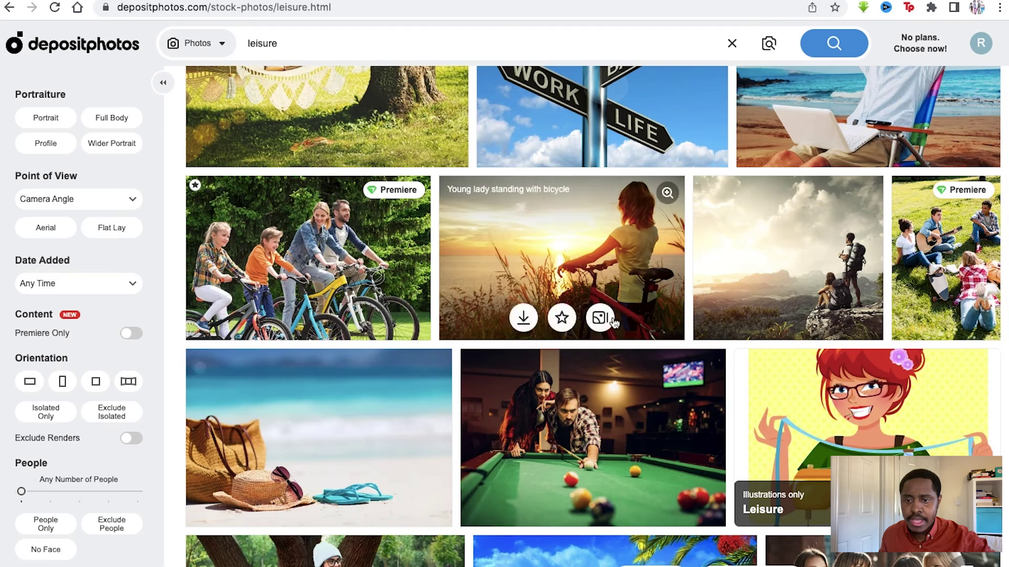
- Switch the leisure search content type to Vectors, then to Videos
scroll(336, 294, "up", 5)
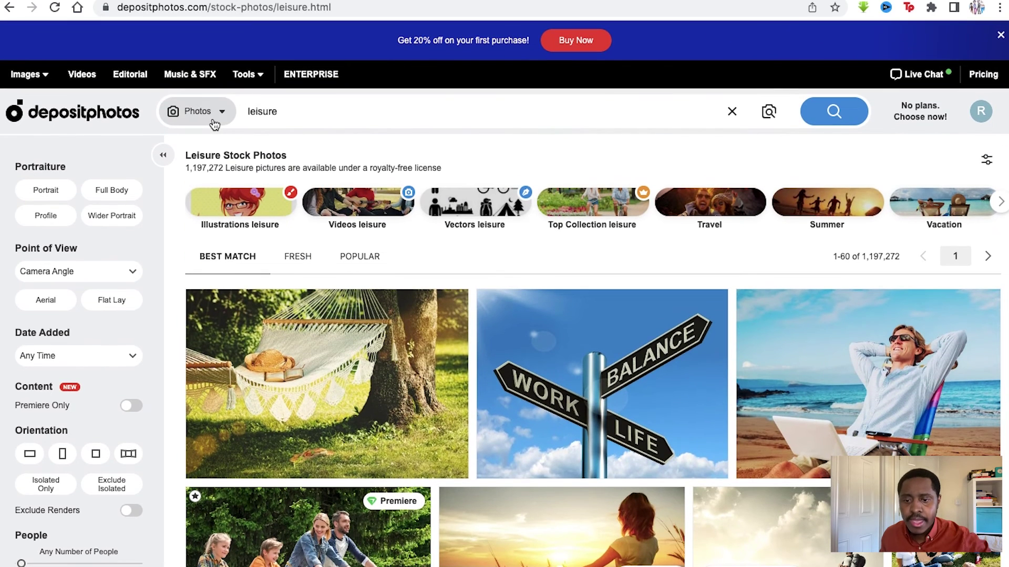
left_click(214, 122)
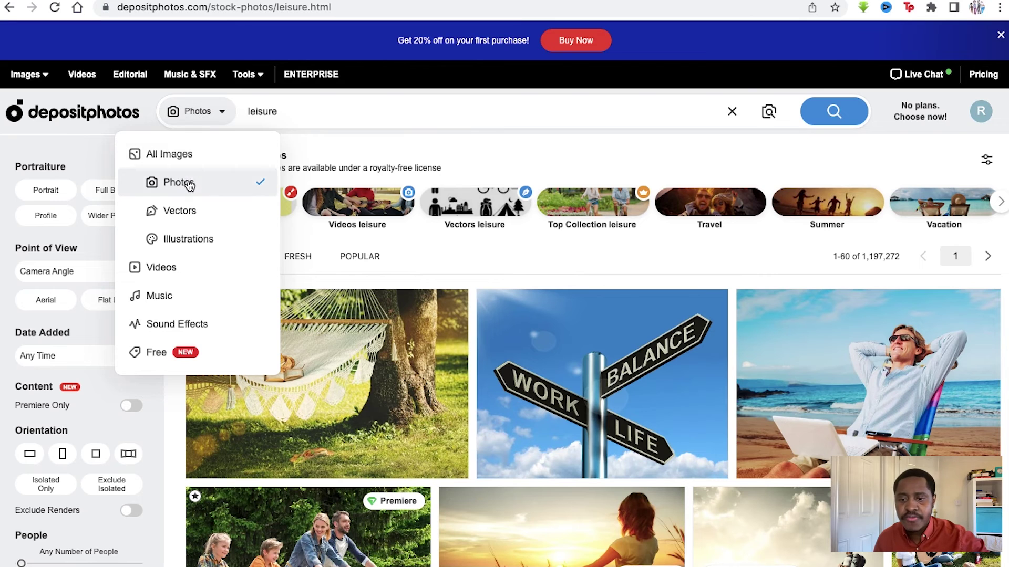
left_click(183, 210)
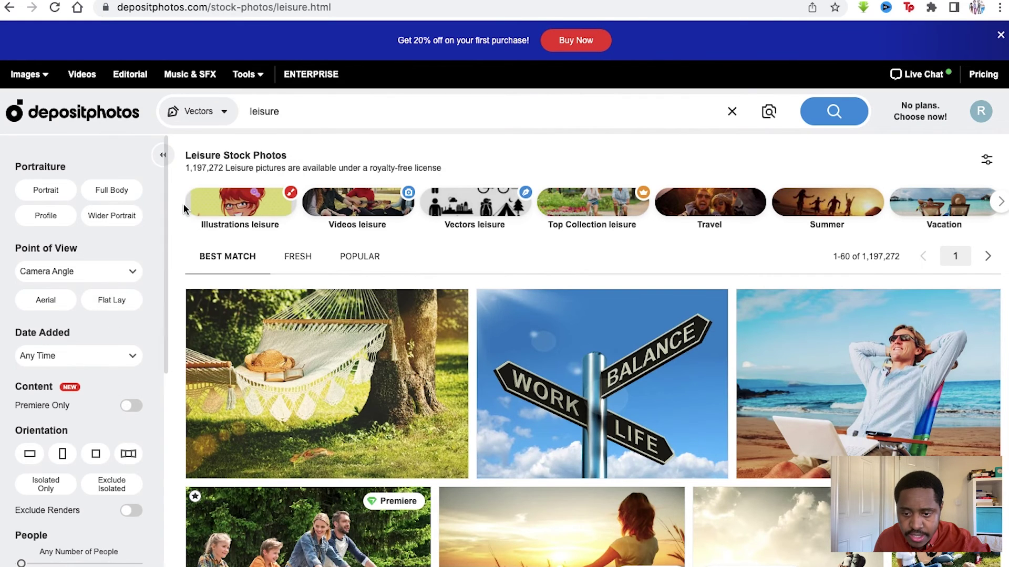
left_click(198, 111)
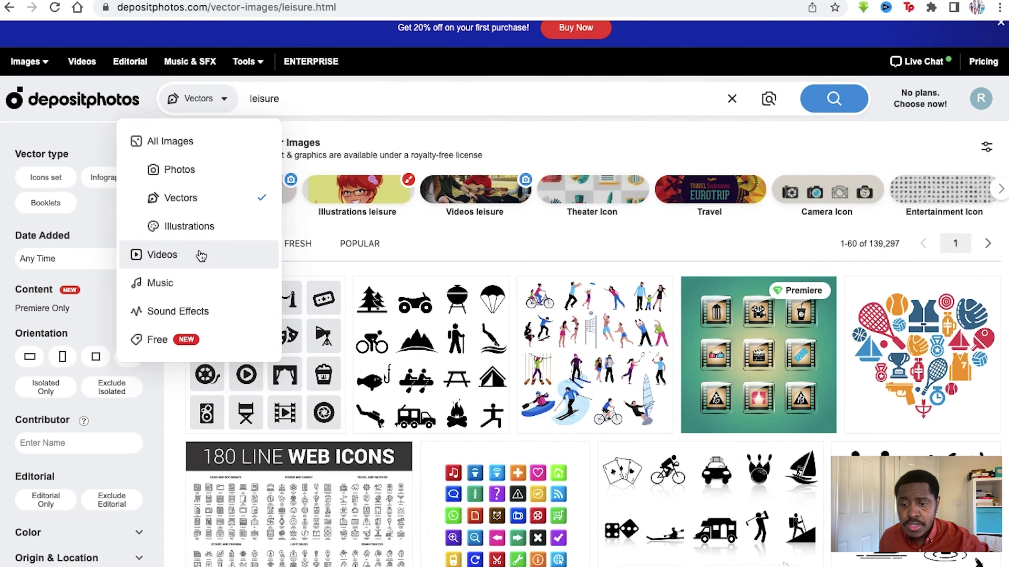
left_click(191, 267)
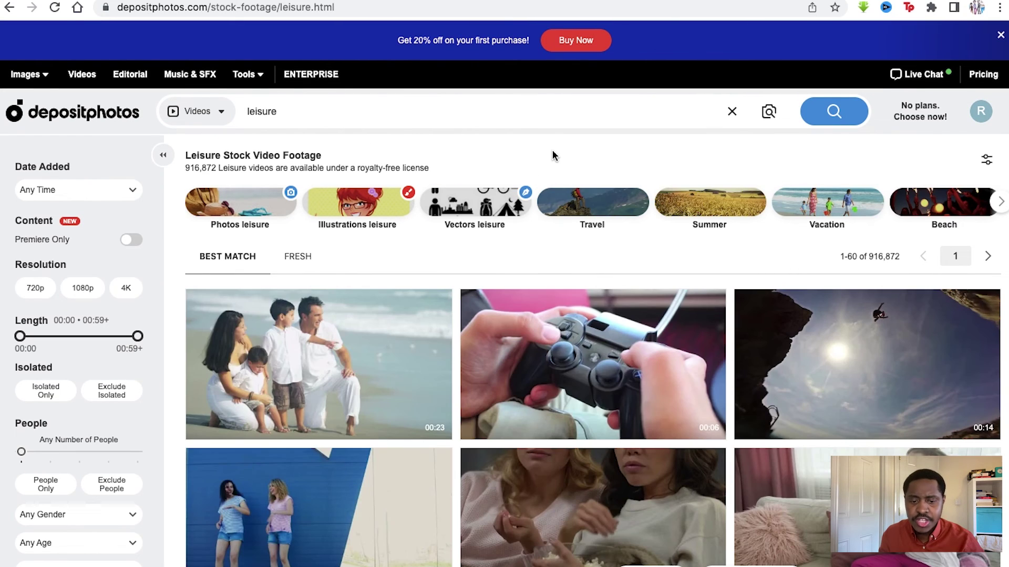
- Switch the leisure search content type to Music
left_click(198, 111)
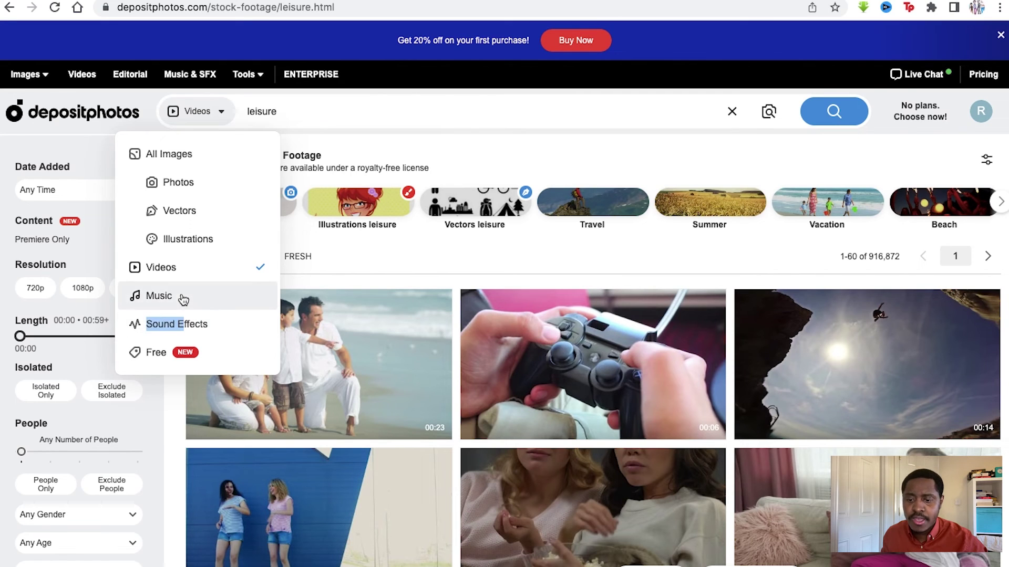
left_click(173, 268)
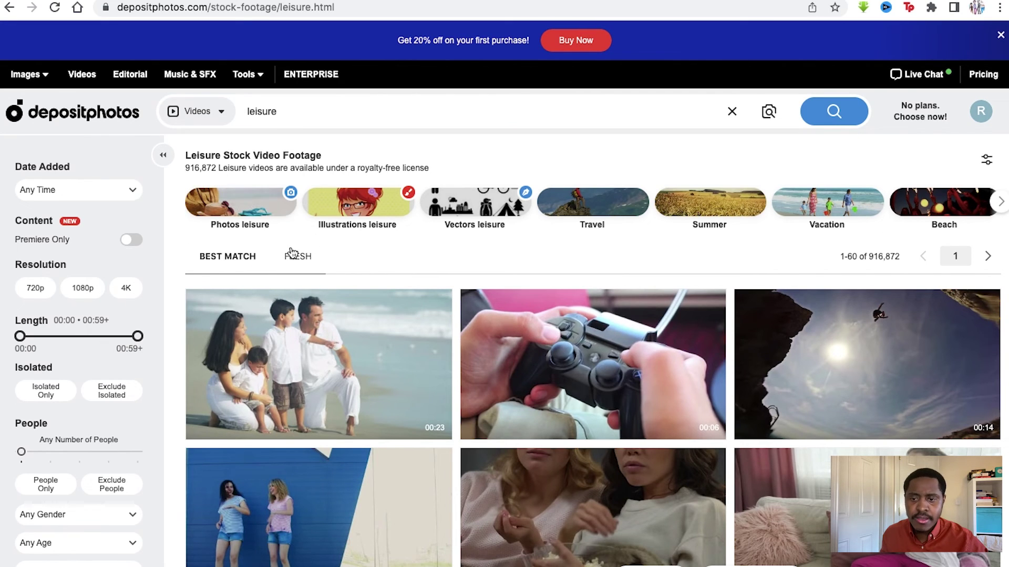
left_click(209, 110)
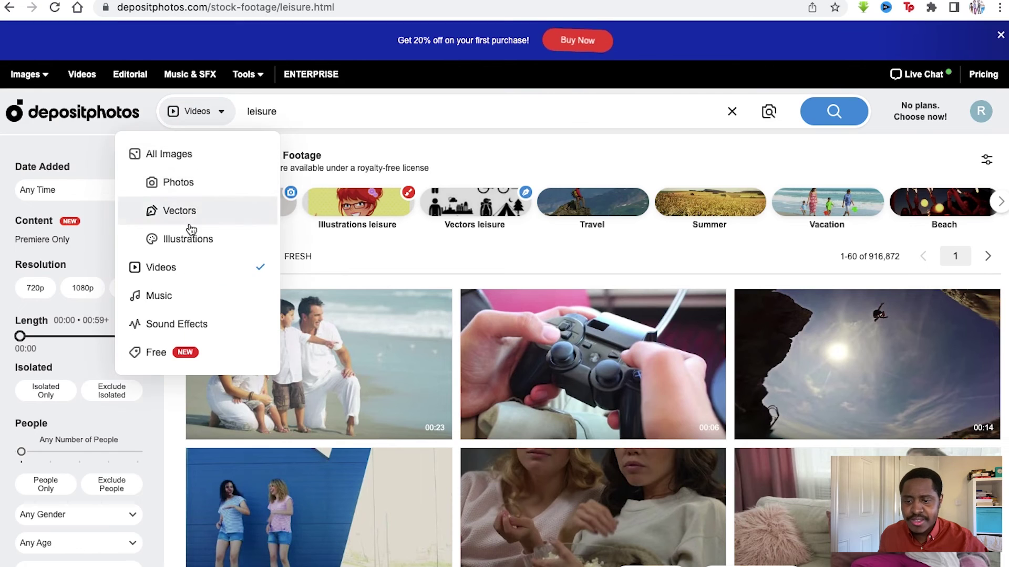
left_click(173, 295)
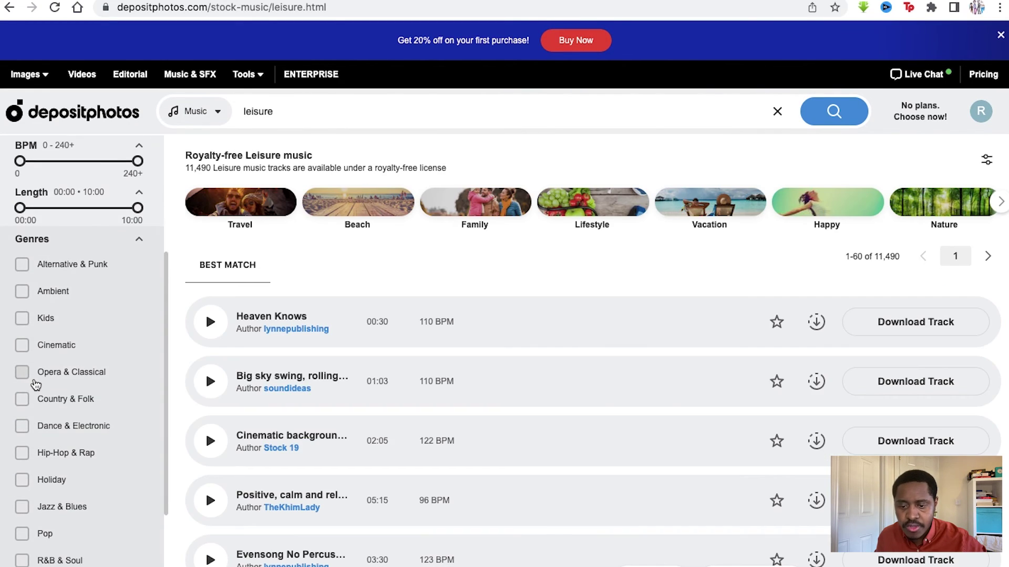
- Scroll through the 11,490 leisure music tracks, ending back at Heaven Knows on top
scroll(320, 357, "down", 3)
scroll(320, 357, "down", 2)
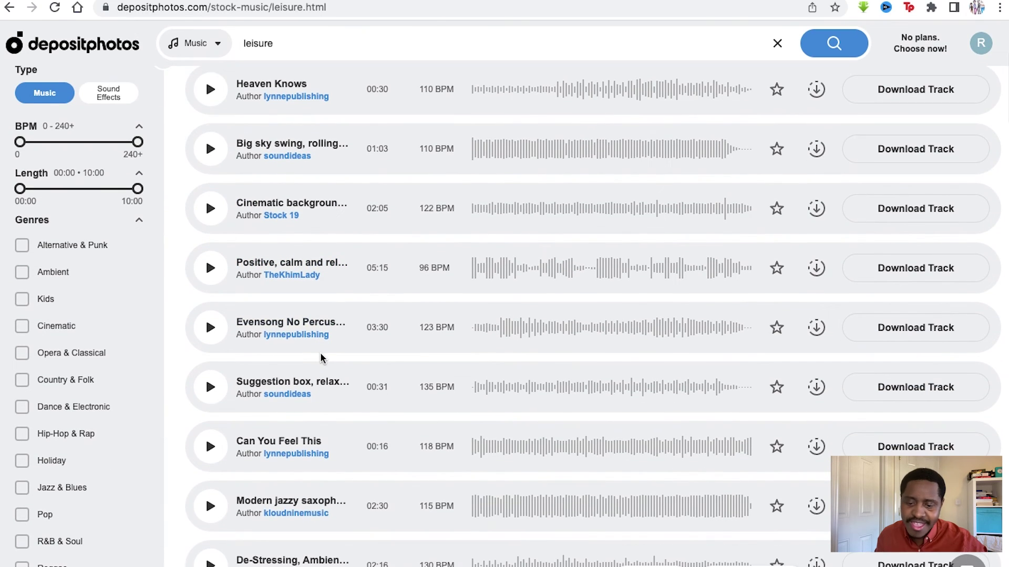
scroll(320, 357, "up", 4)
scroll(321, 357, "up", 1)
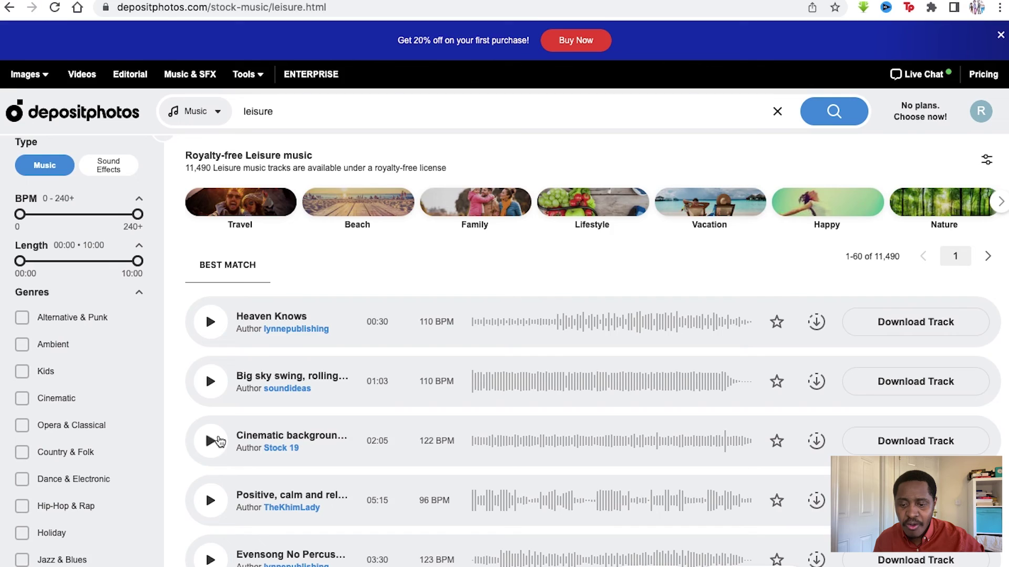
scroll(219, 434, "down", 8)
scroll(96, 452, "up", 10)
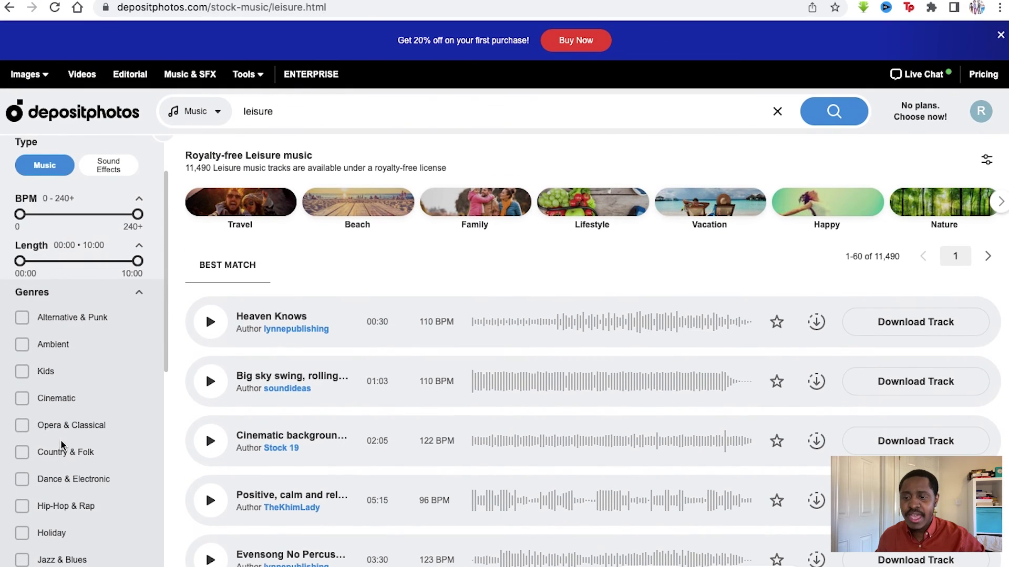